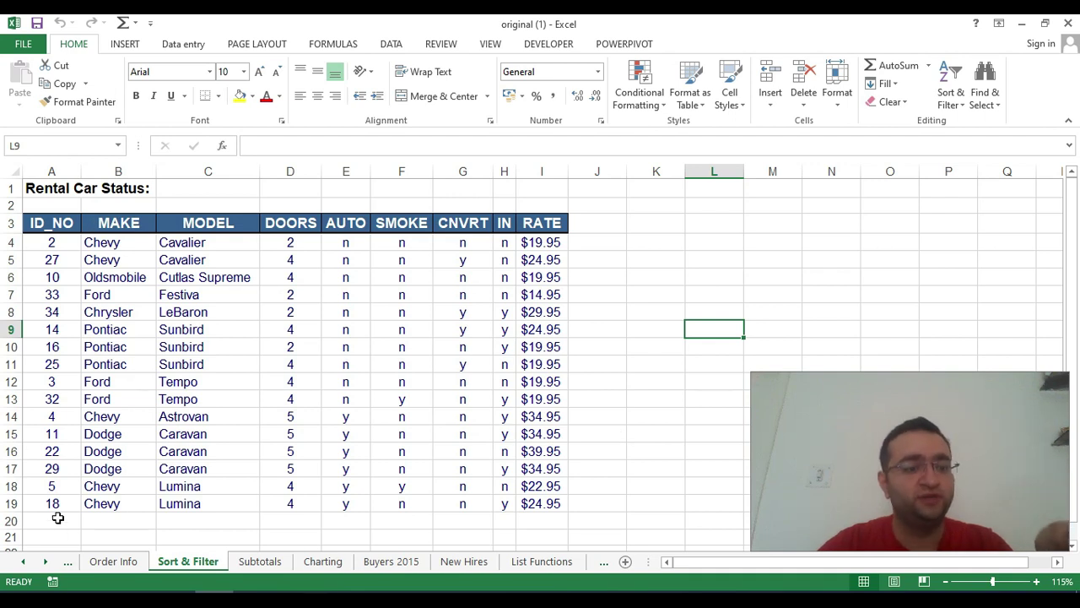
- Select the MAKE cells B4:B25
click(102, 172)
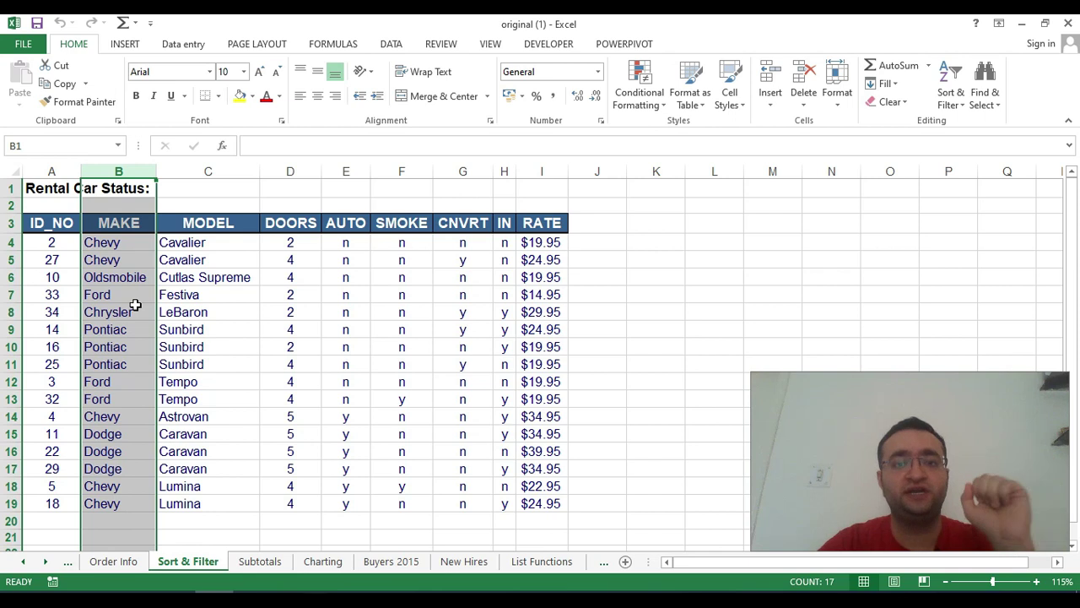
click(419, 203)
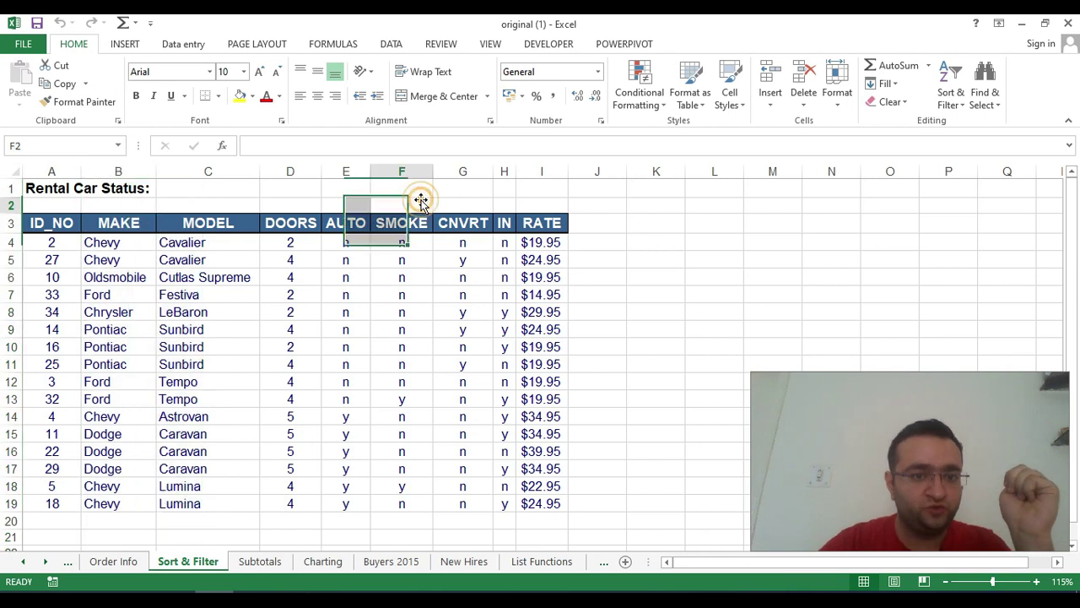
drag(119, 243, 102, 459)
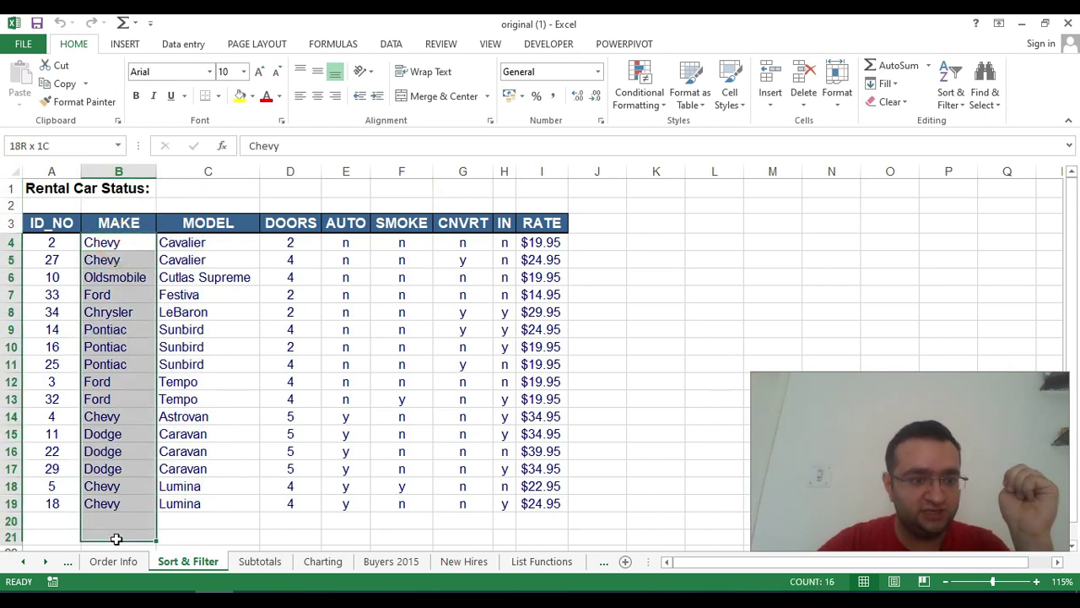
drag(102, 459, 110, 492)
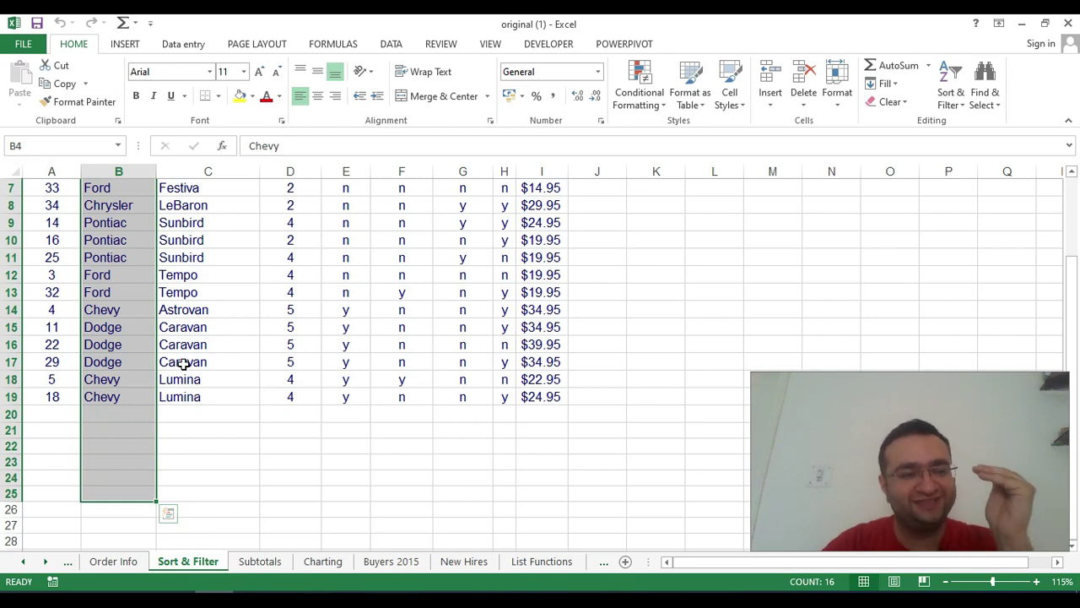
scroll(183, 363, up, 2)
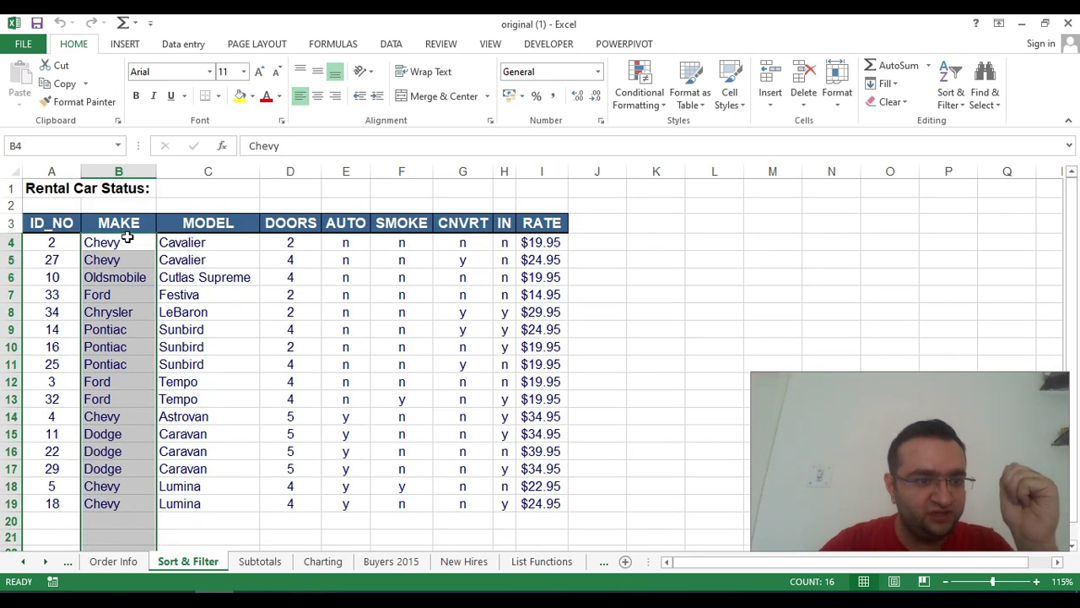
- Open Data Validation for B4:B25, erasing the mixed existing rules back to Any value
click(391, 47)
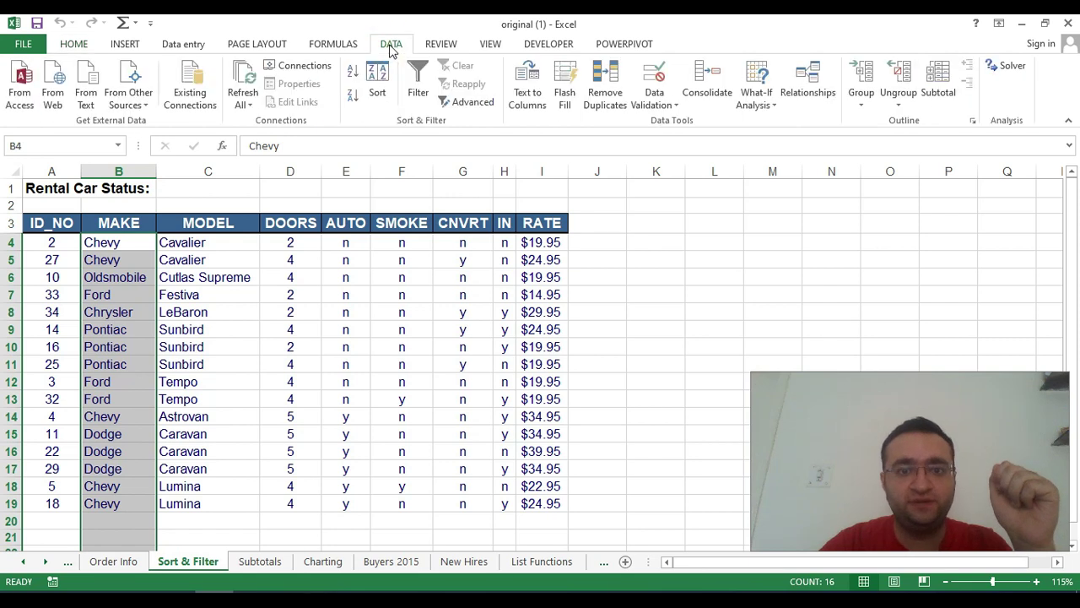
click(655, 104)
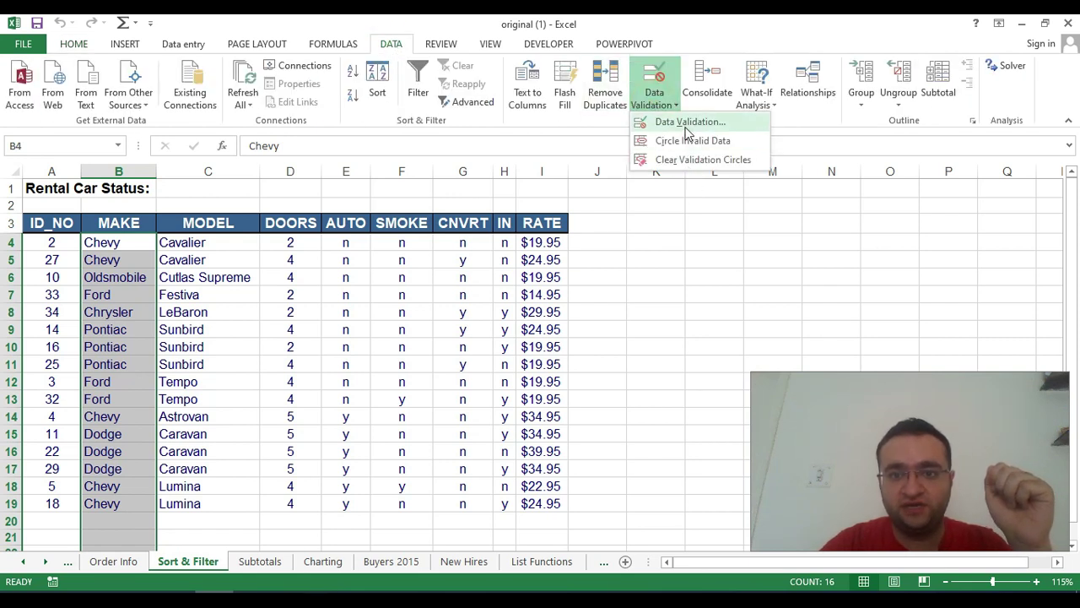
click(687, 123)
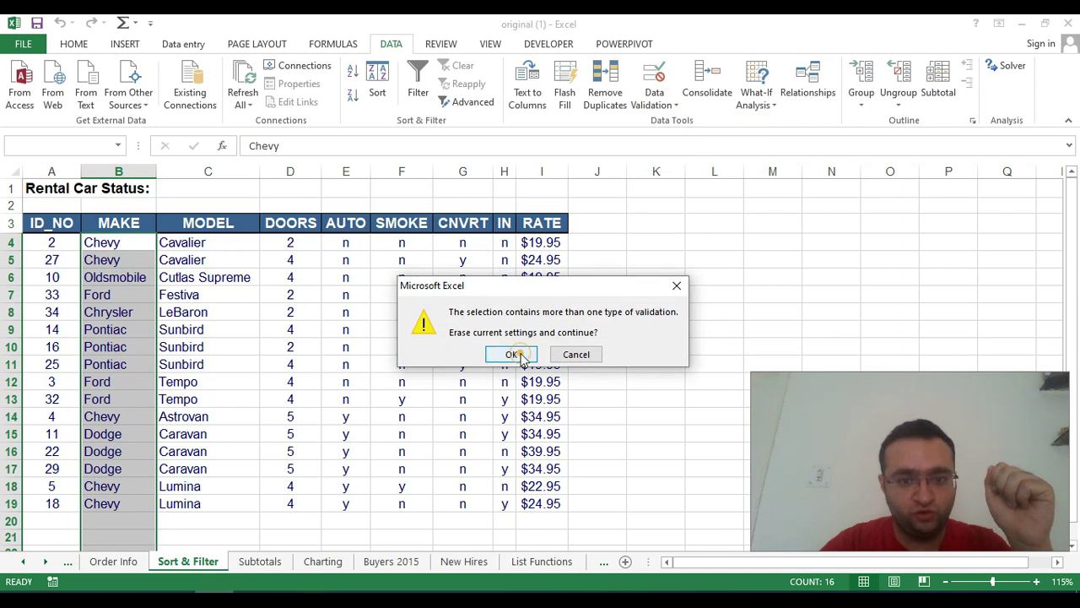
click(511, 354)
drag(155, 337, 581, 173)
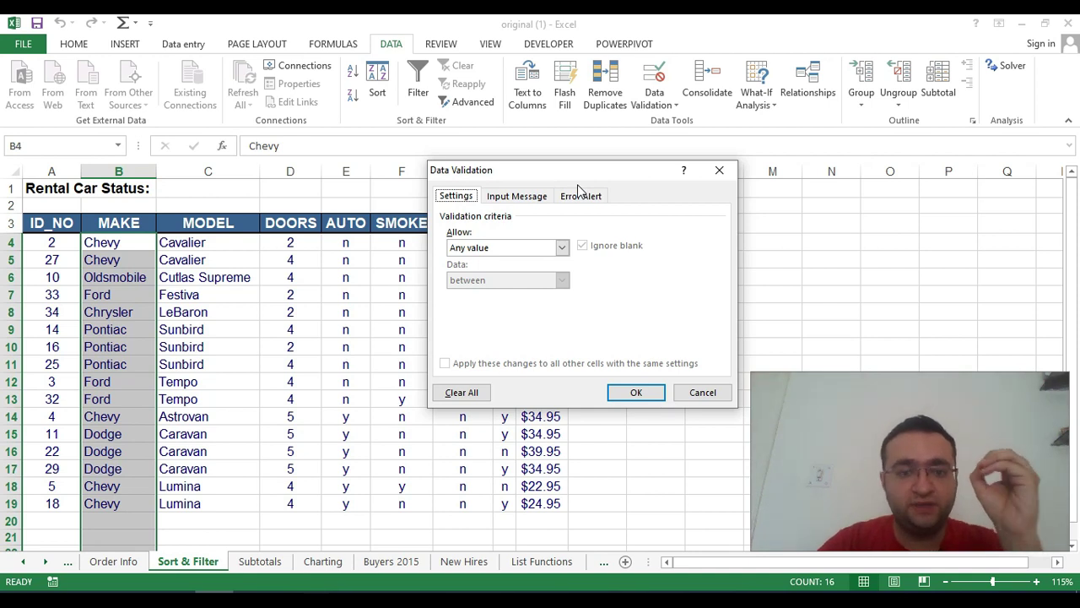
click(497, 253)
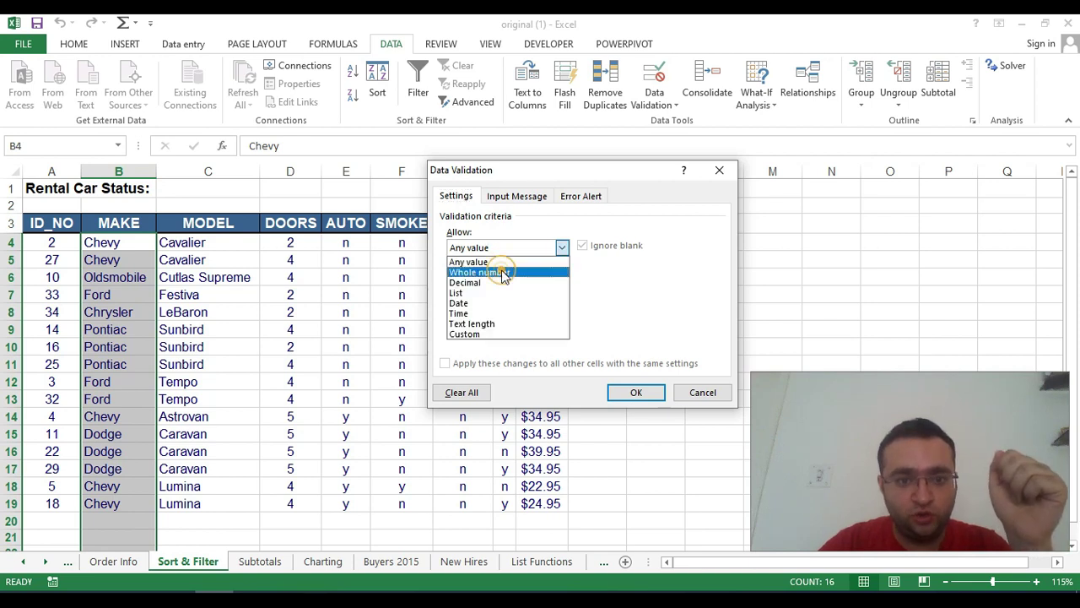
- Try Whole number and Decimal, then set Allow to List and begin entering its source
click(498, 272)
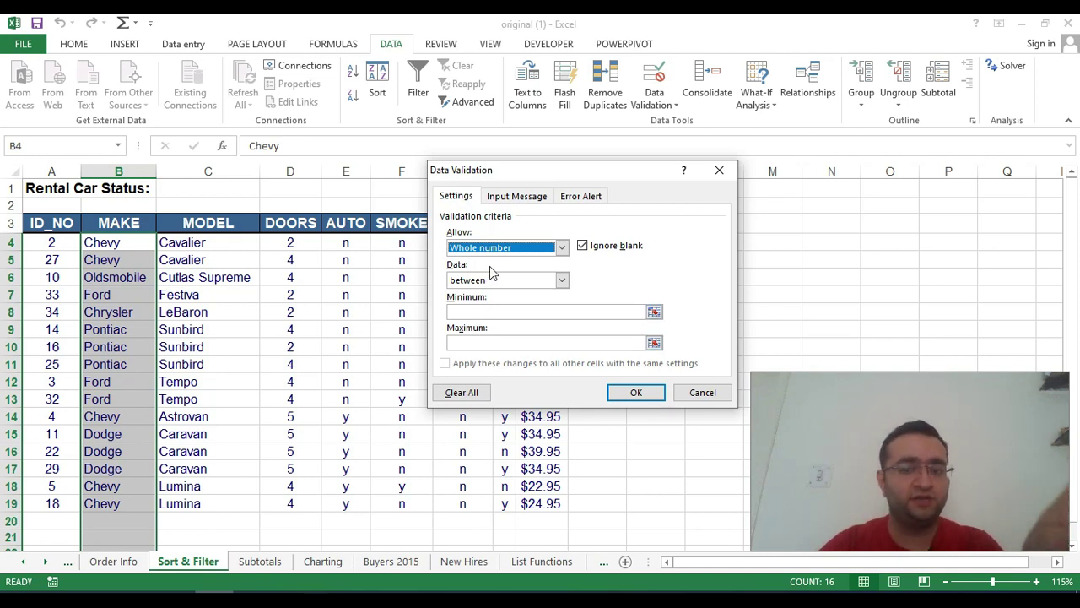
click(513, 249)
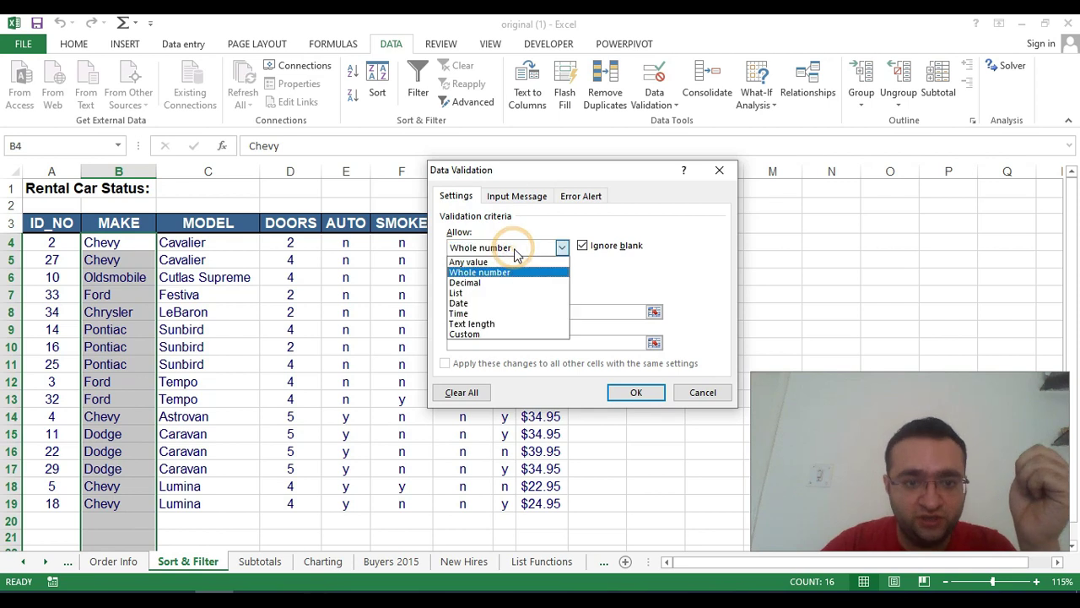
click(477, 283)
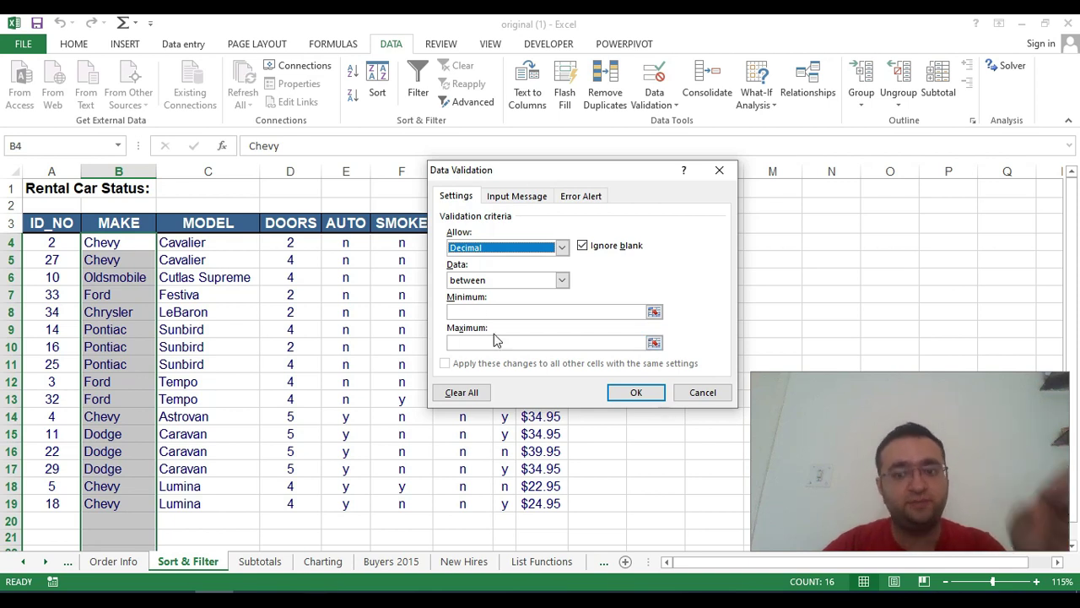
click(503, 251)
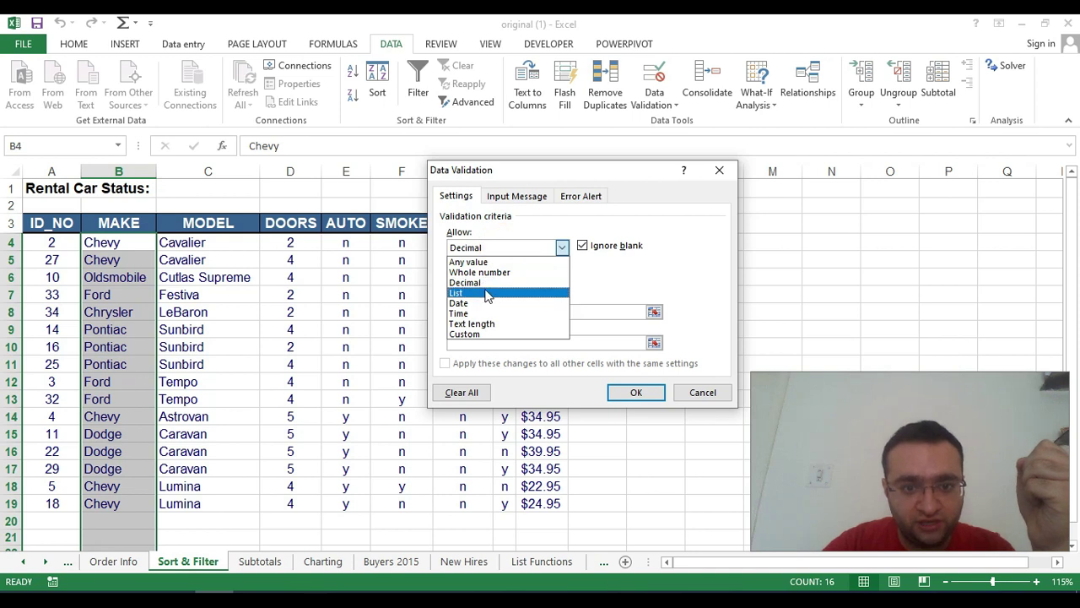
click(486, 293)
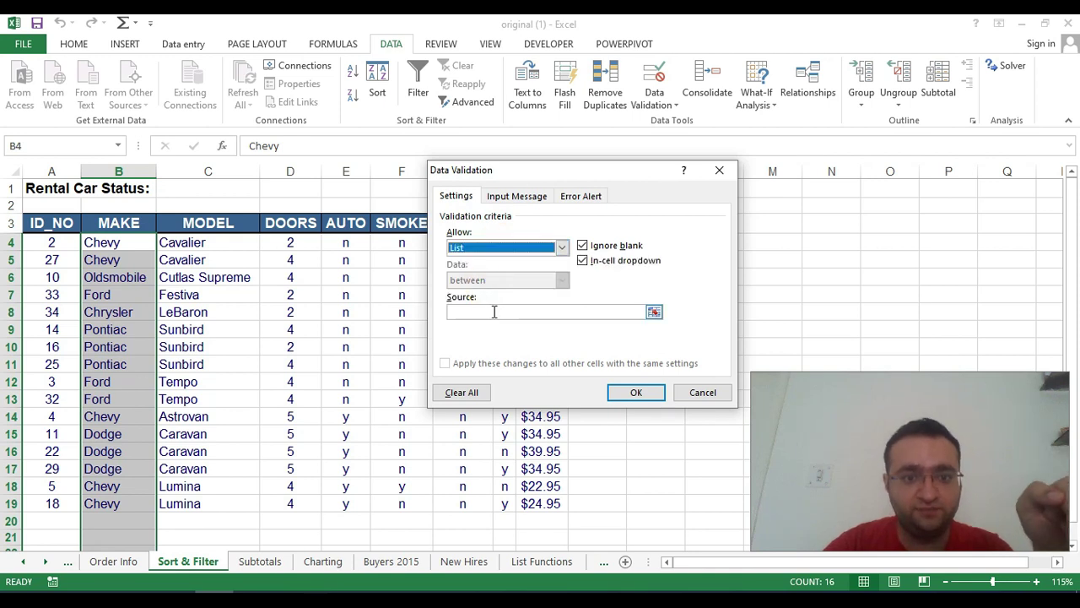
click(495, 312)
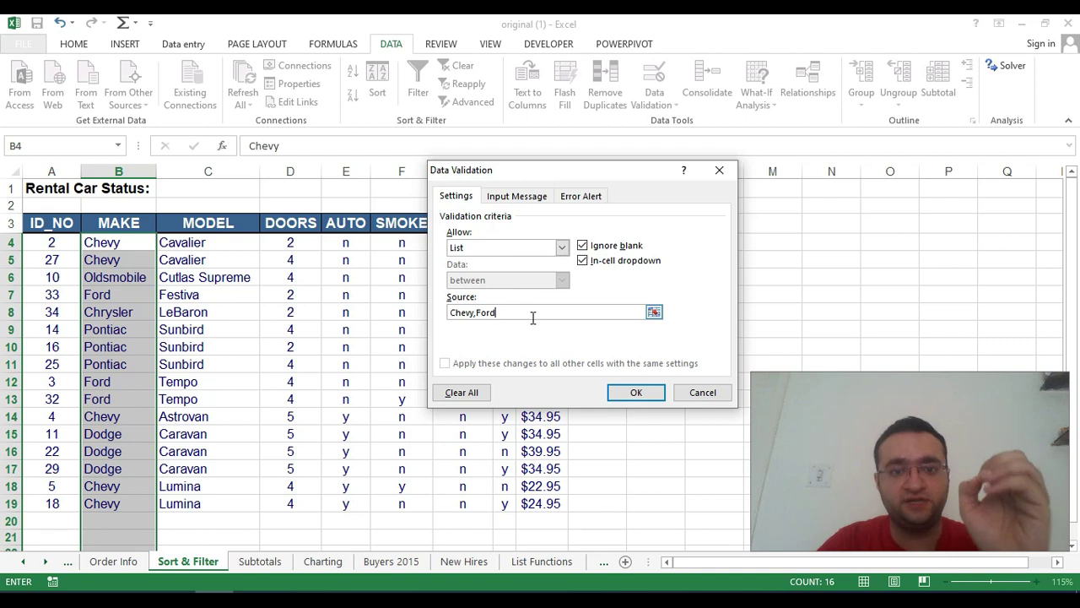
text(Chevy,Ford)
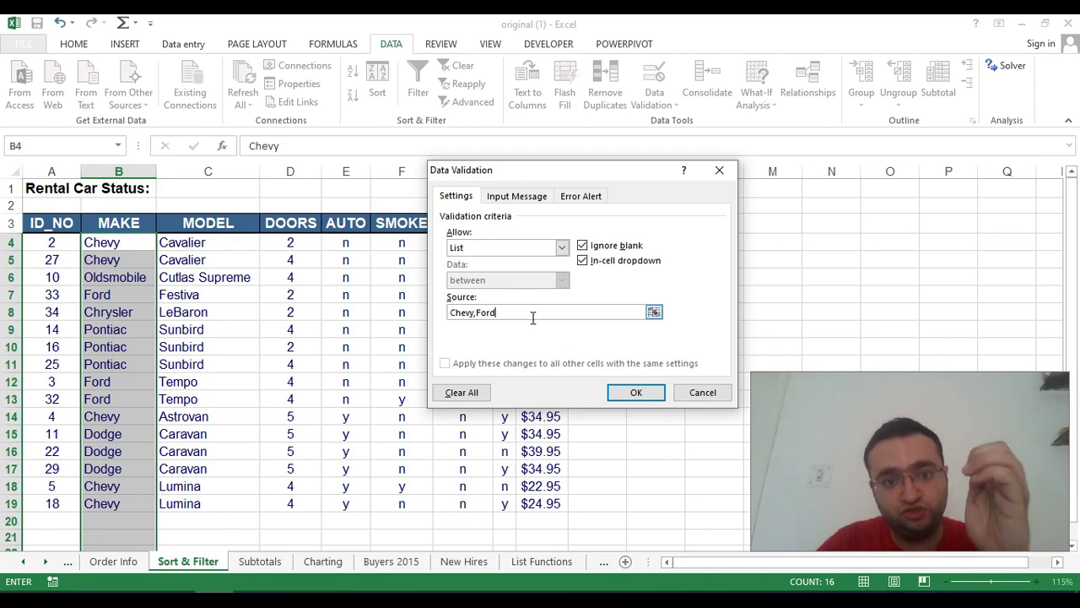
- Set the error alert style to Information with the message 'IT is not valid'
click(579, 197)
click(524, 271)
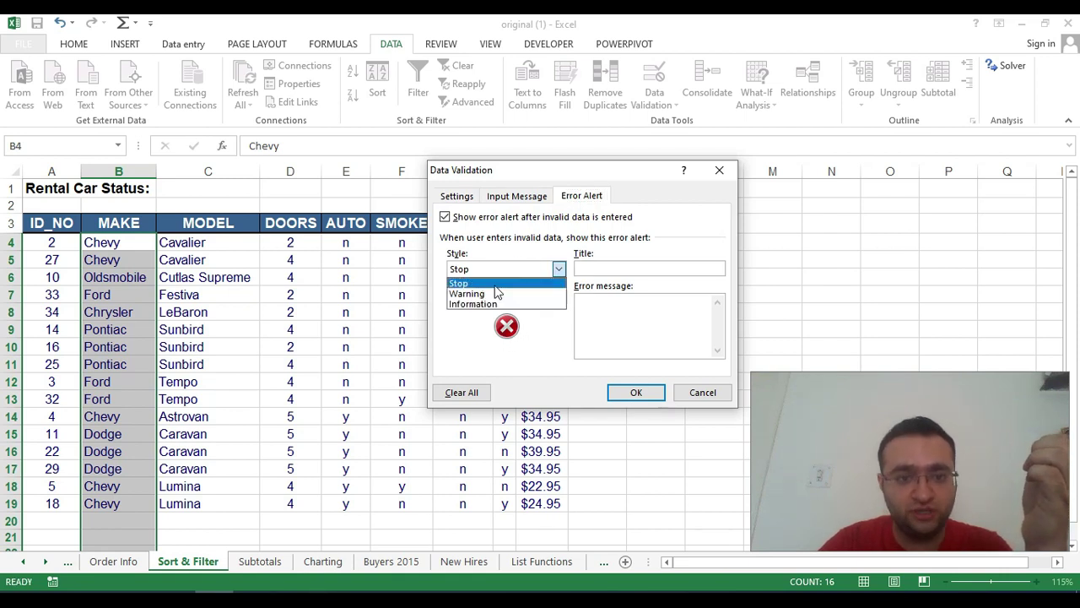
click(498, 293)
click(502, 268)
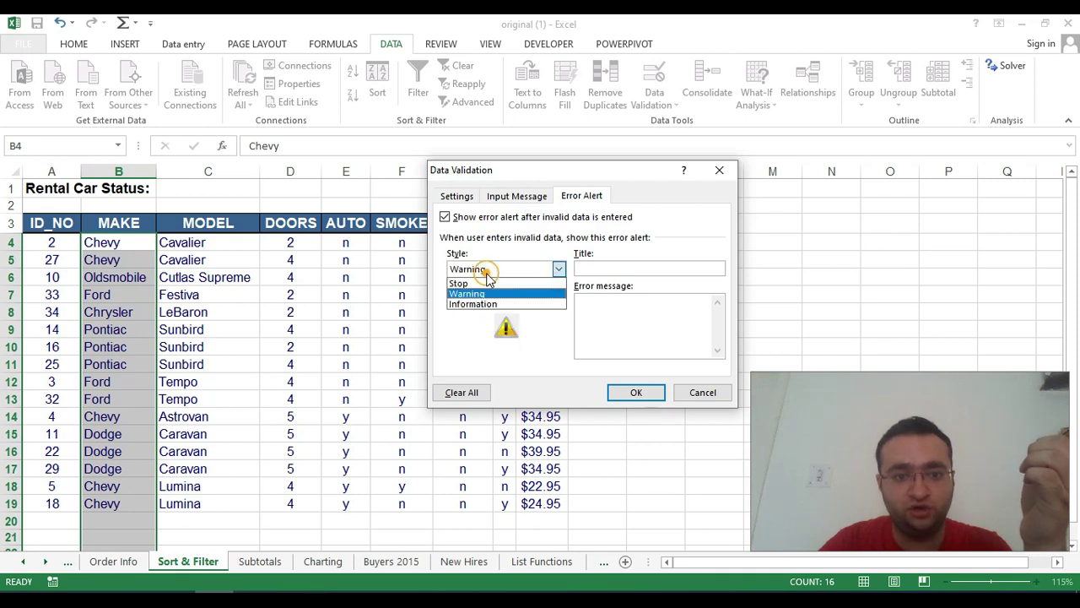
click(491, 304)
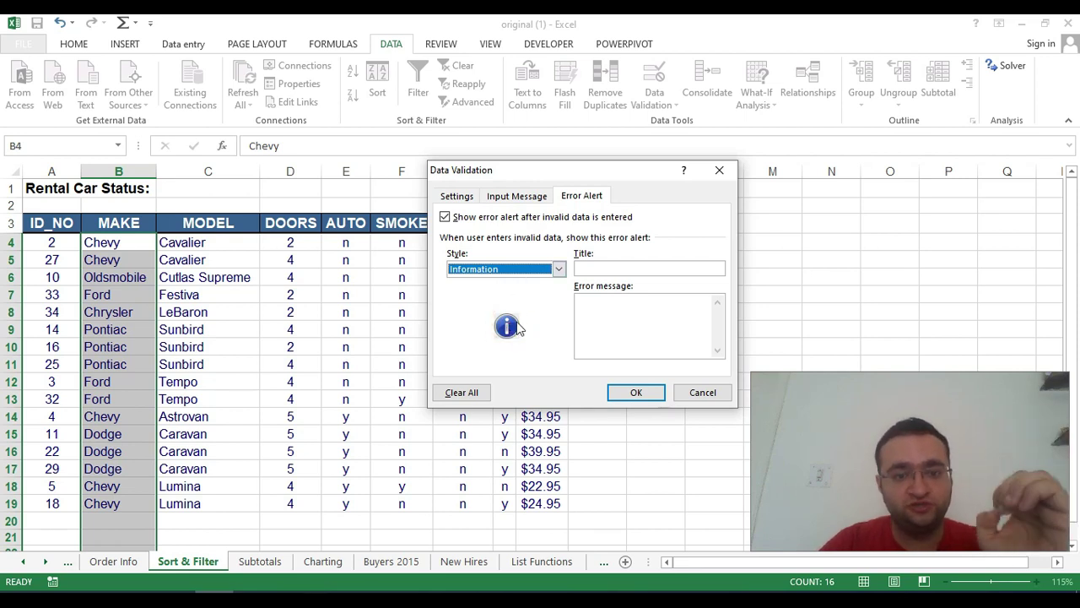
click(604, 308)
text(IT is not valid)
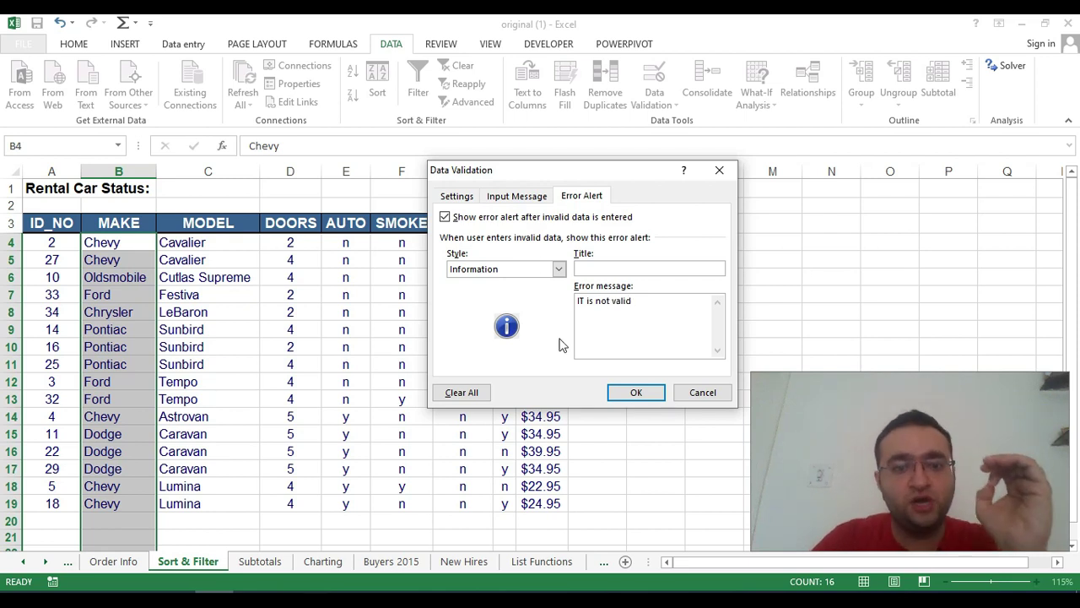
- Recheck the Chevy,Ford list settings and apply the validation rule
click(456, 197)
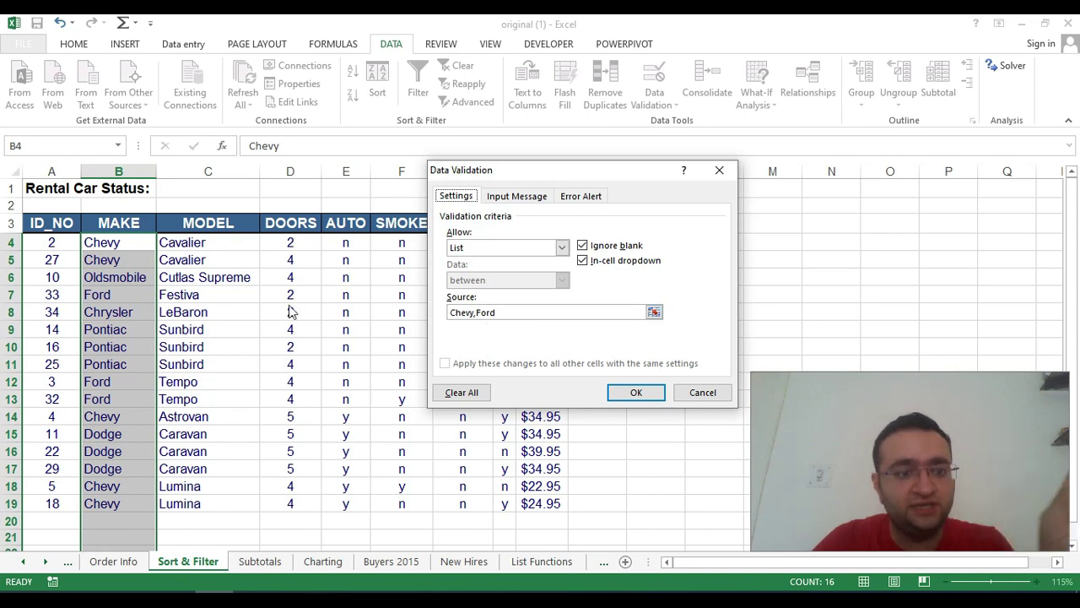
click(580, 203)
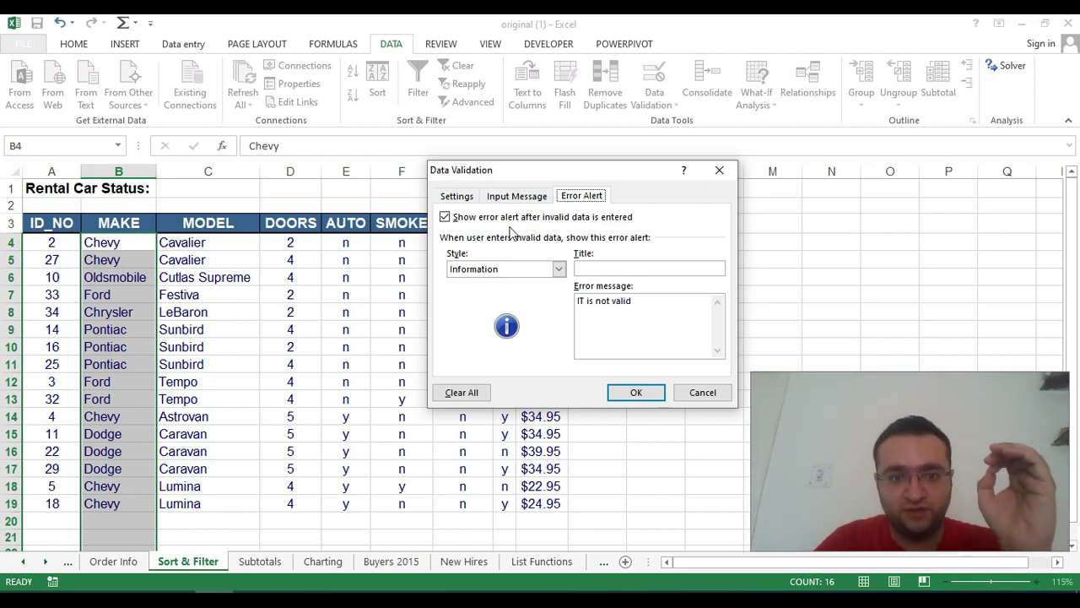
click(455, 196)
click(640, 392)
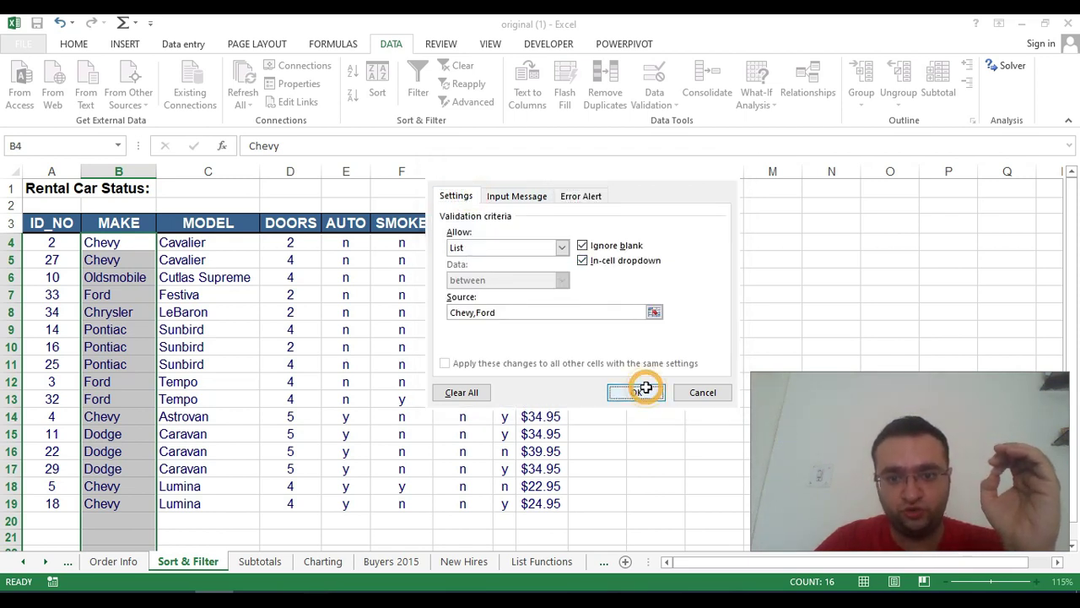
- Pick Chevy for cell B20 from its drop-down list
scroll(624, 388, down, 1)
click(396, 497)
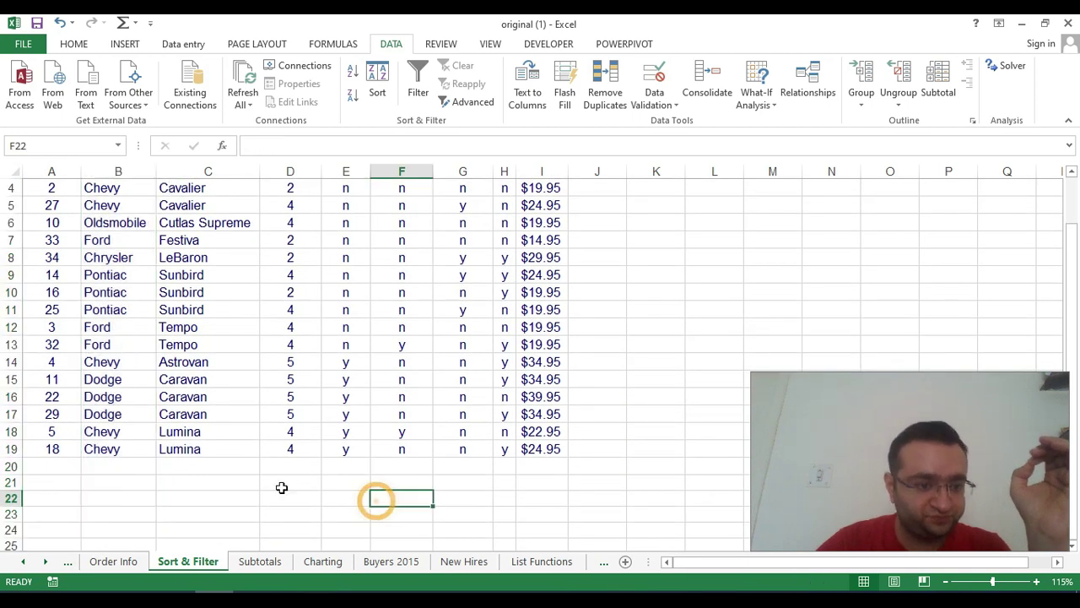
click(97, 469)
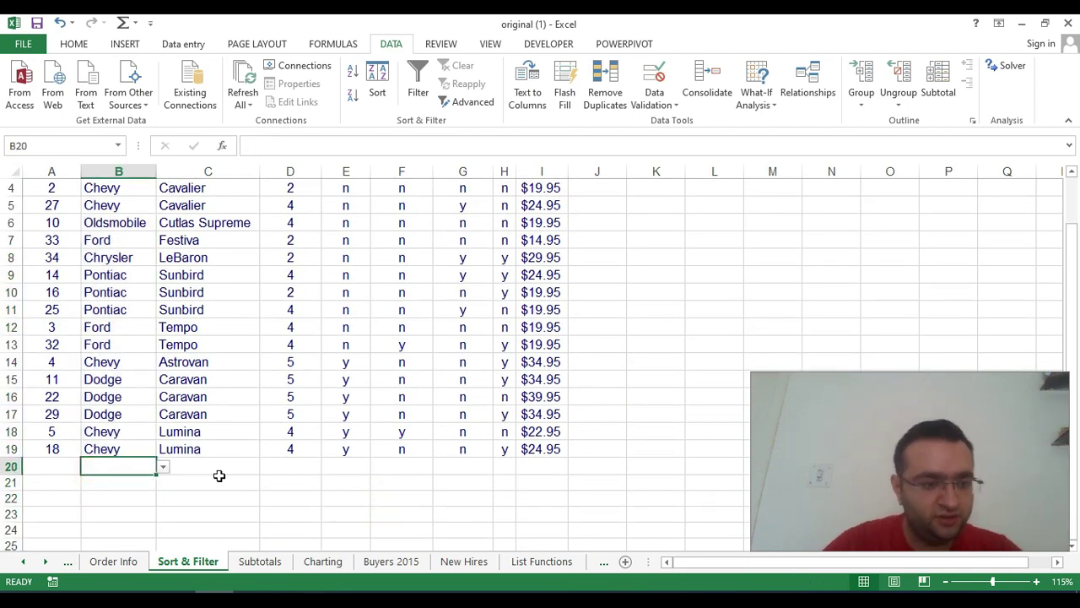
click(163, 467)
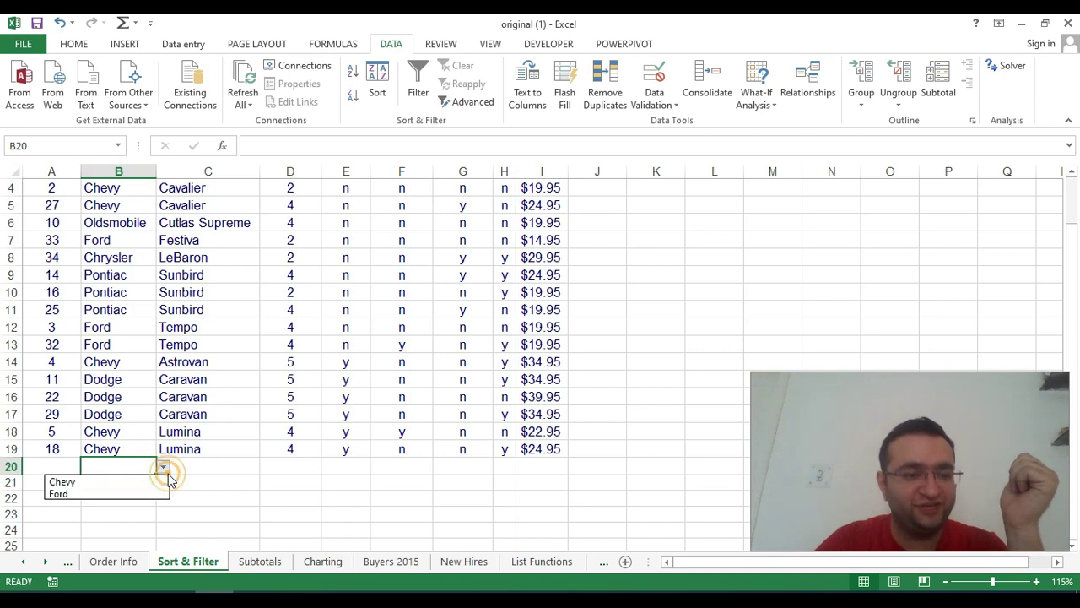
click(63, 482)
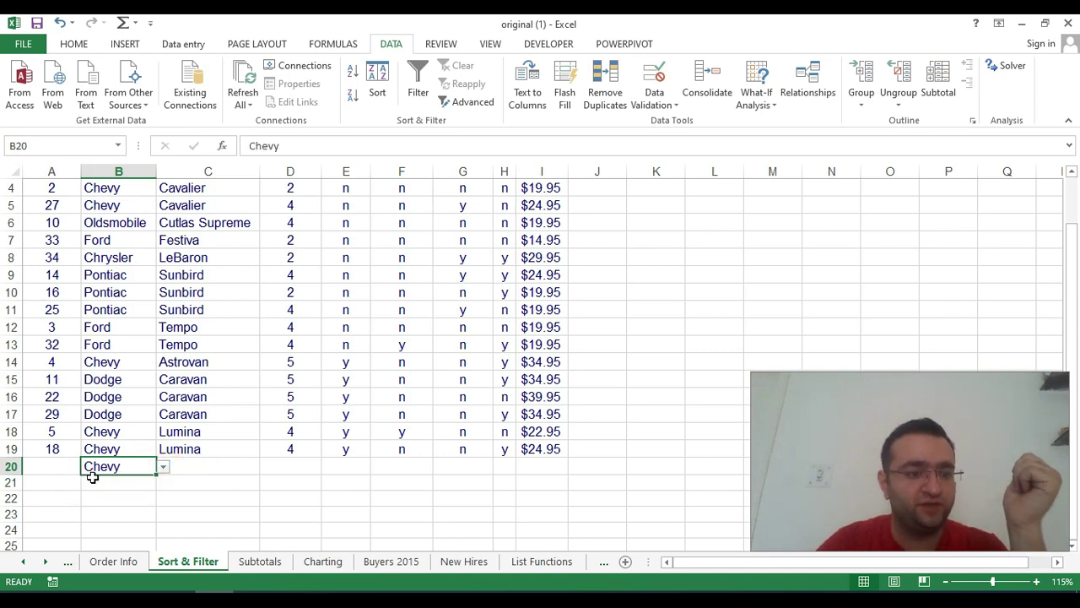
- Enter the unlisted make 'ji' in B21 and dismiss the resulting invalid-entry alert
click(110, 482)
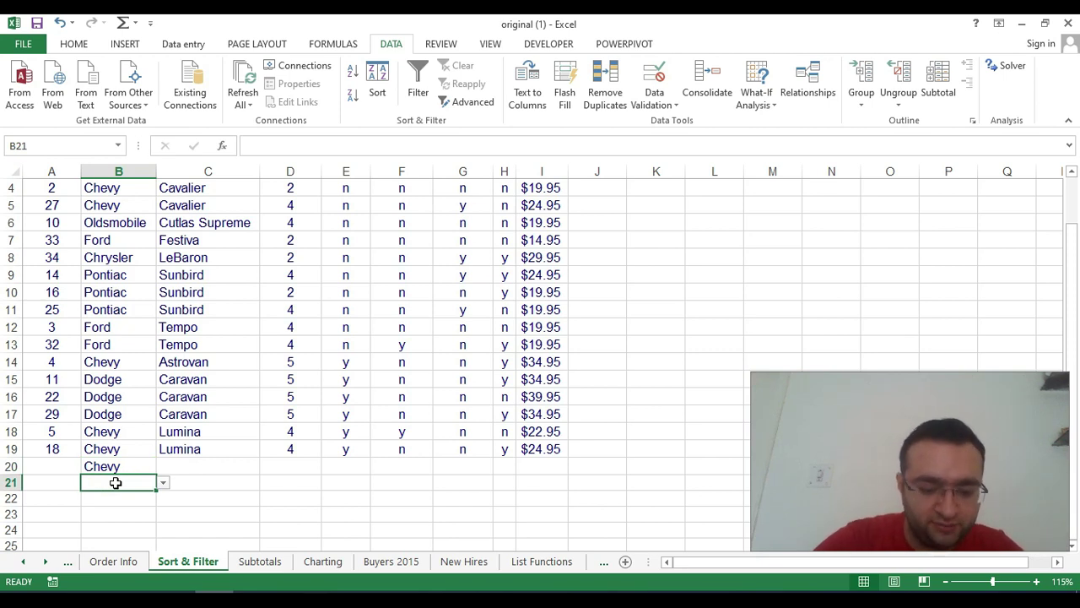
text(jitesh)
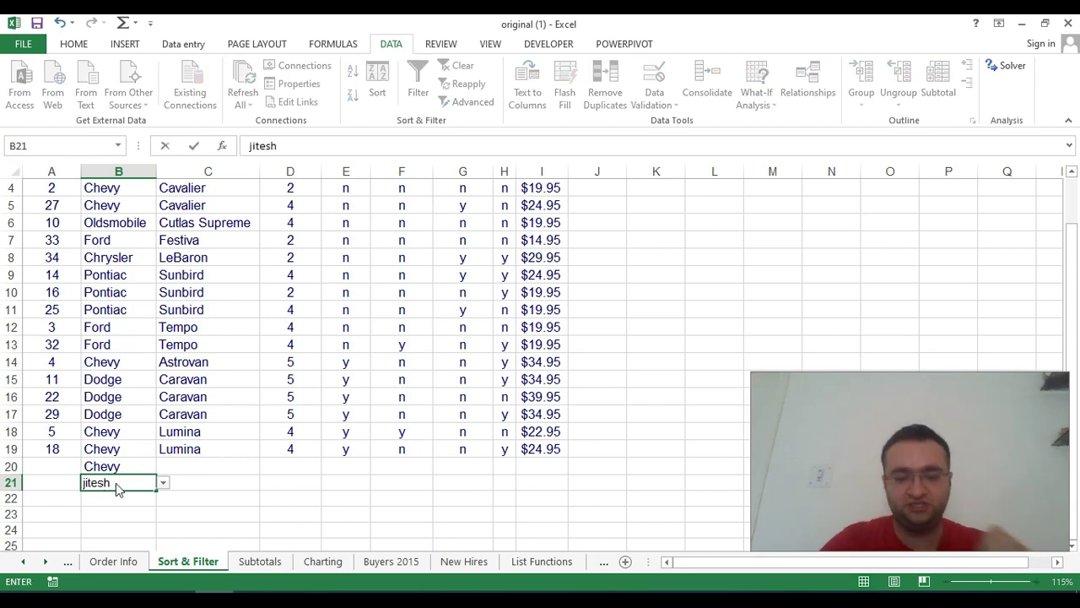
key(Return)
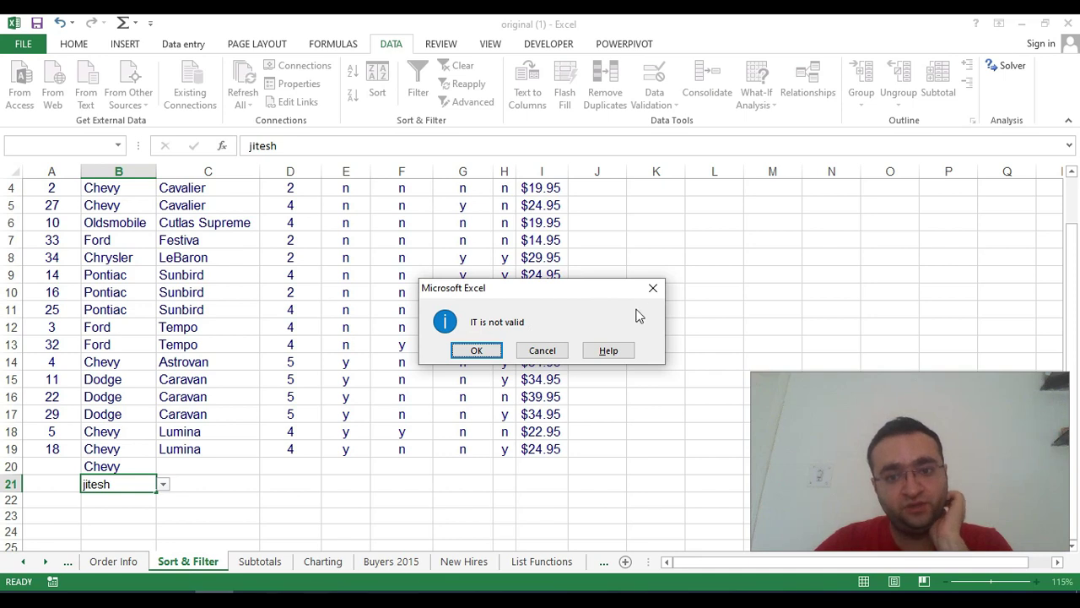
click(653, 289)
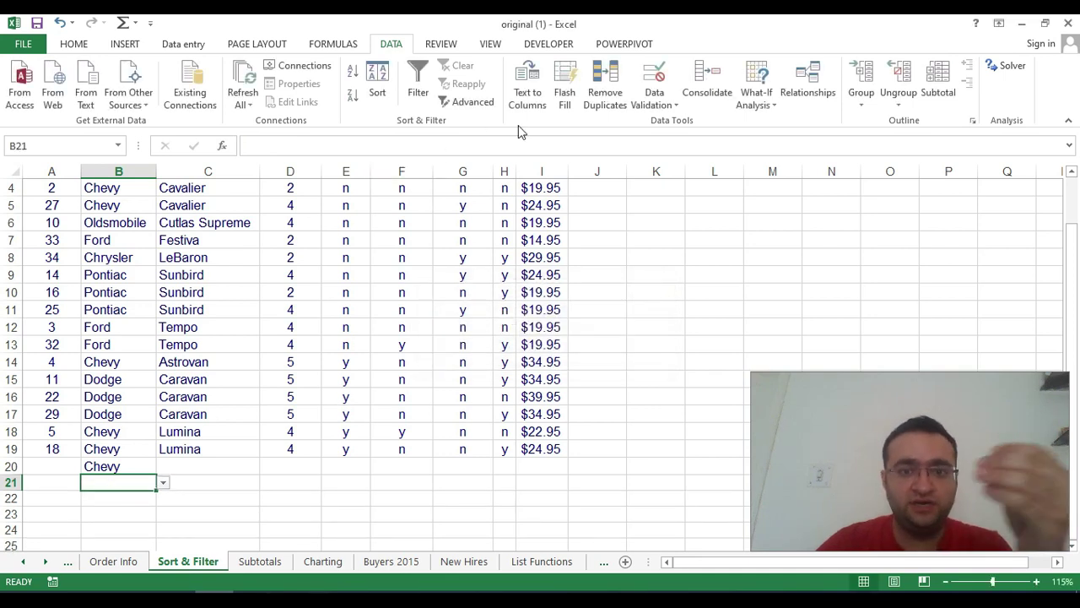
- Circle the invalid makes in B4:B24 with Circle Invalid Data
scroll(422, 151, up, 1)
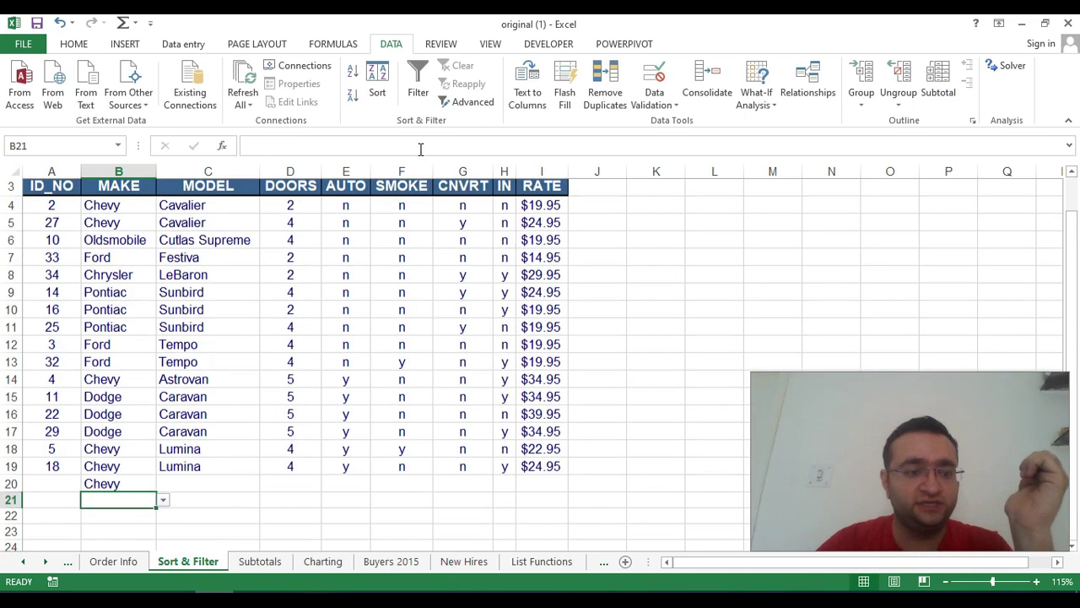
drag(93, 243, 125, 490)
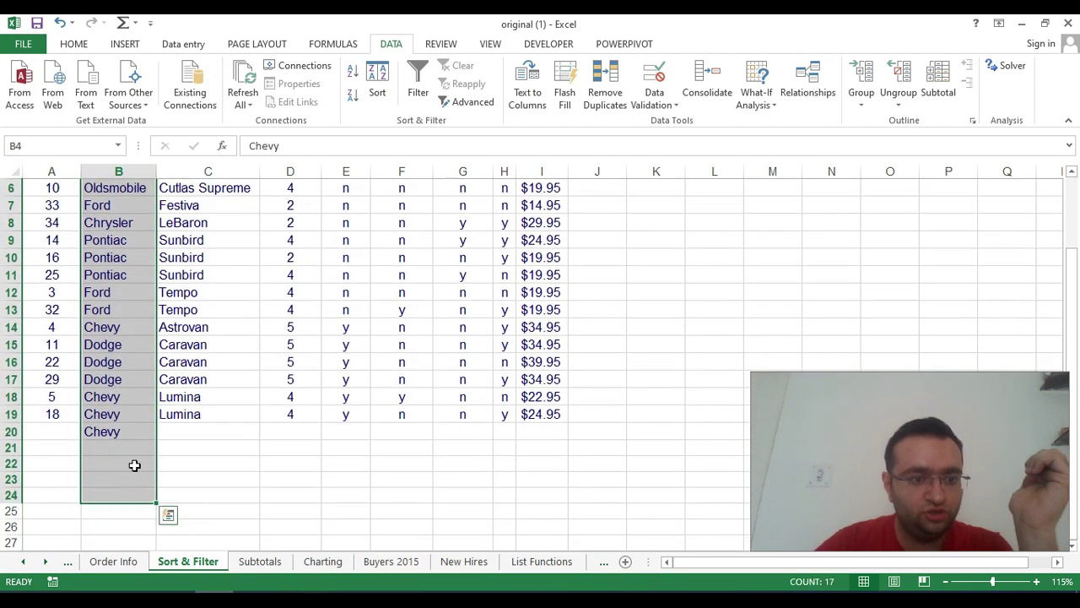
click(661, 103)
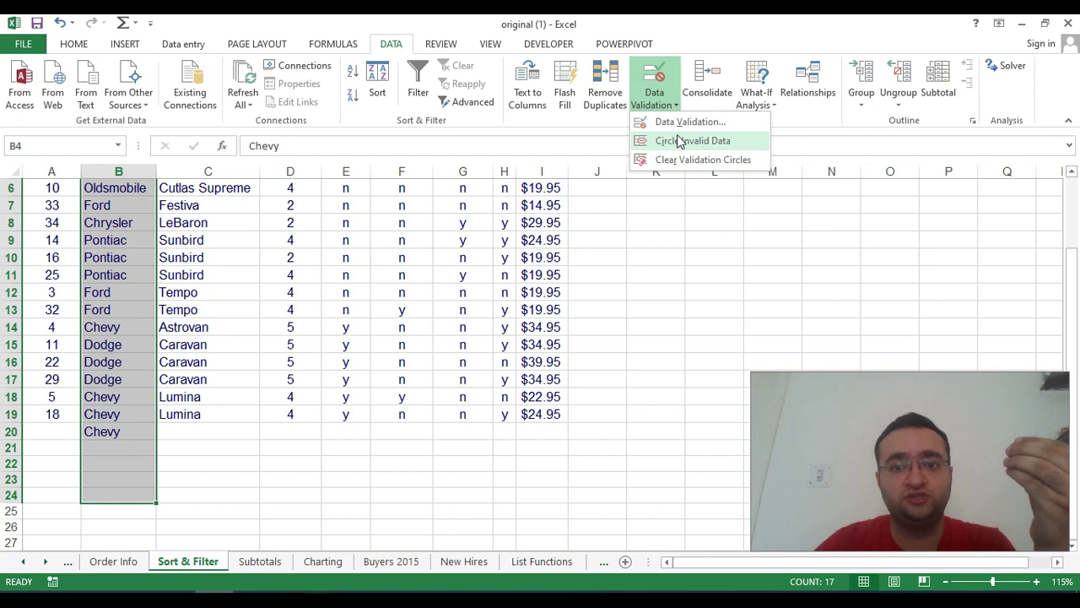
click(679, 141)
scroll(319, 244, up, 2)
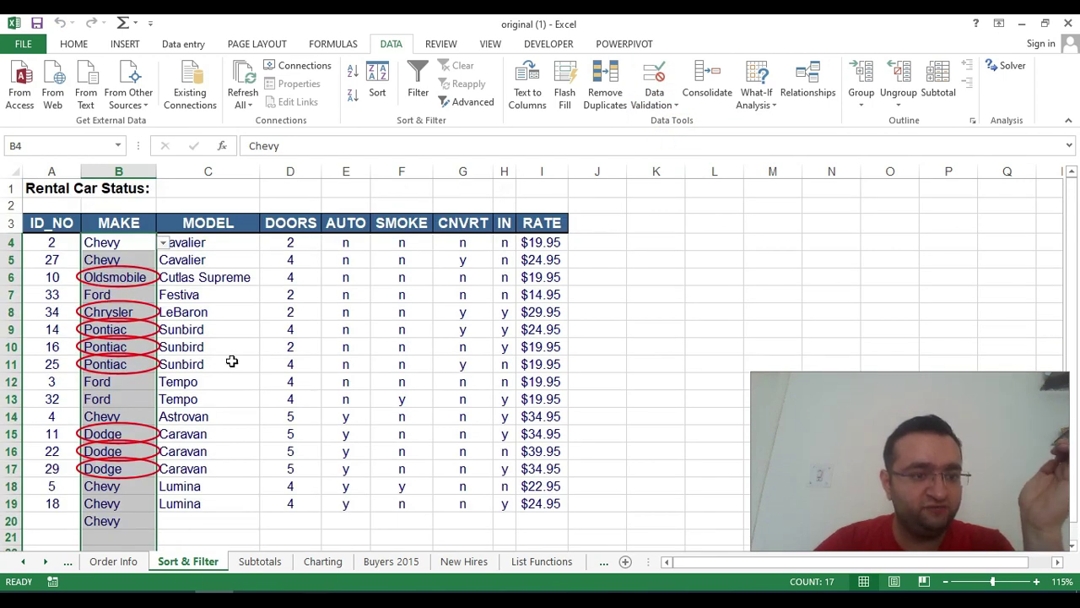
scroll(231, 361, down, 1)
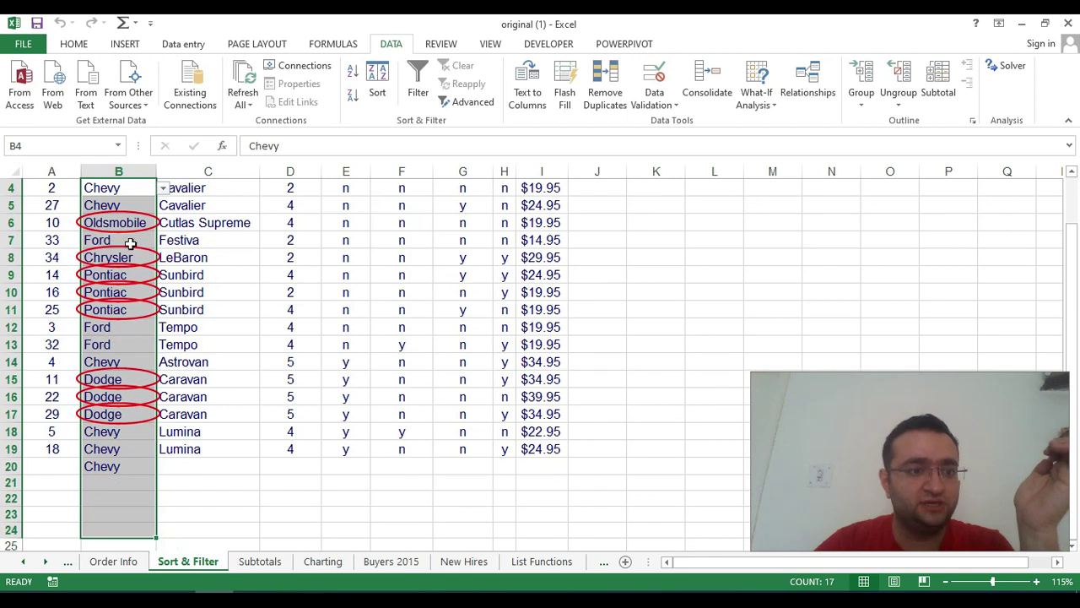
- Remove the invalid-data circles with Clear Validation Circles
click(655, 103)
click(674, 160)
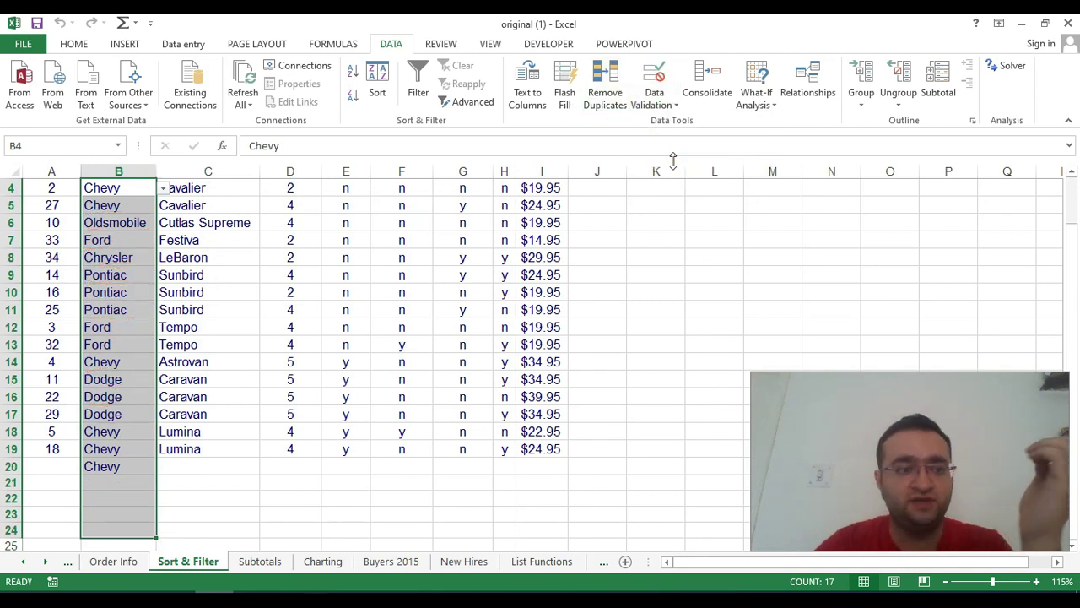
scroll(203, 283, up, 1)
scroll(173, 281, down, 2)
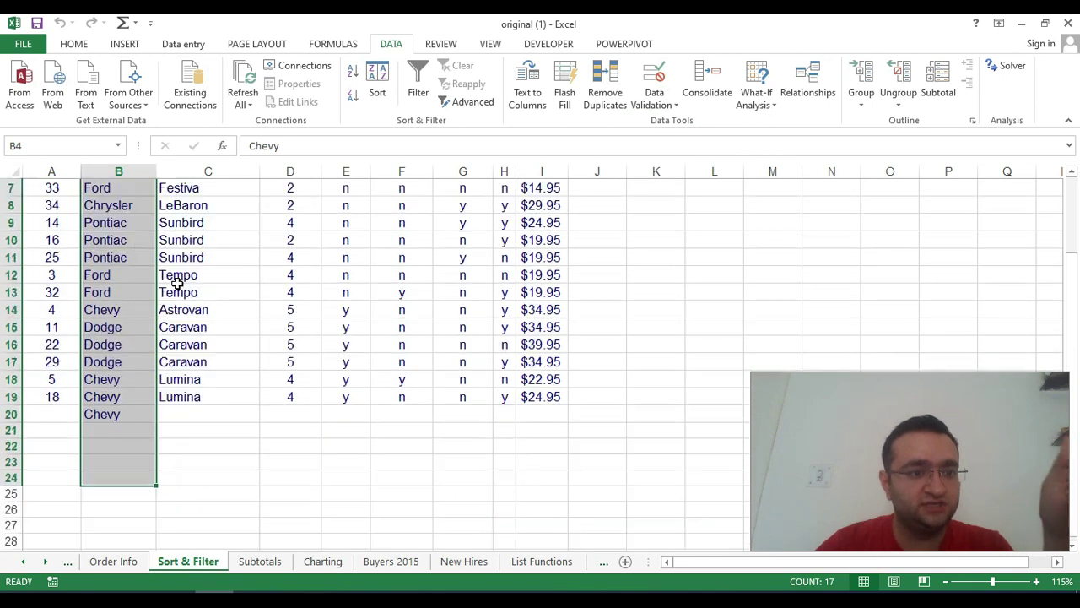
scroll(171, 282, up, 2)
scroll(613, 321, down, 1)
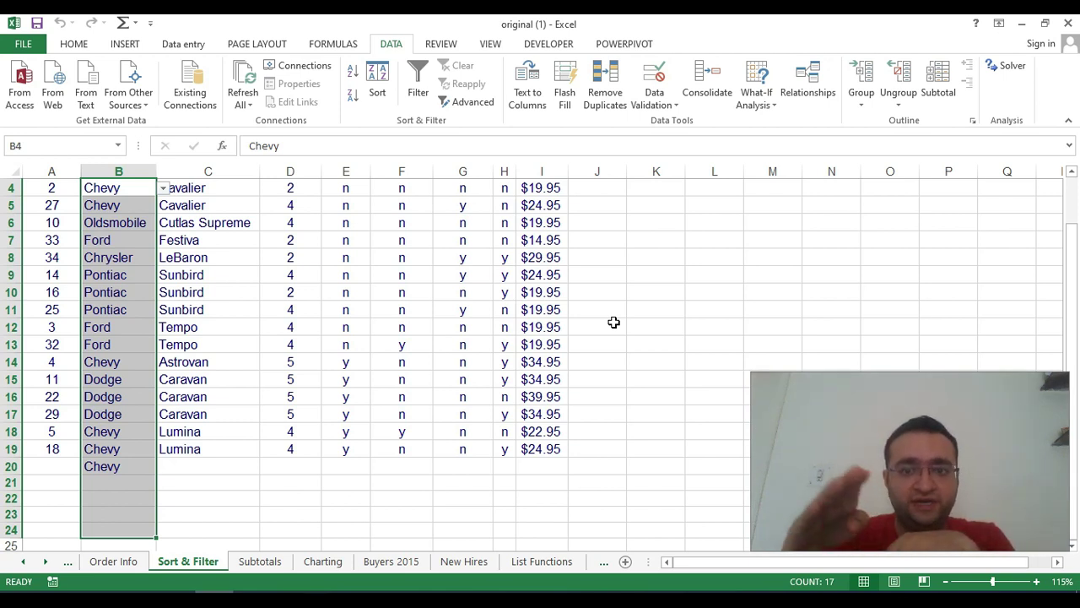
click(666, 95)
click(675, 125)
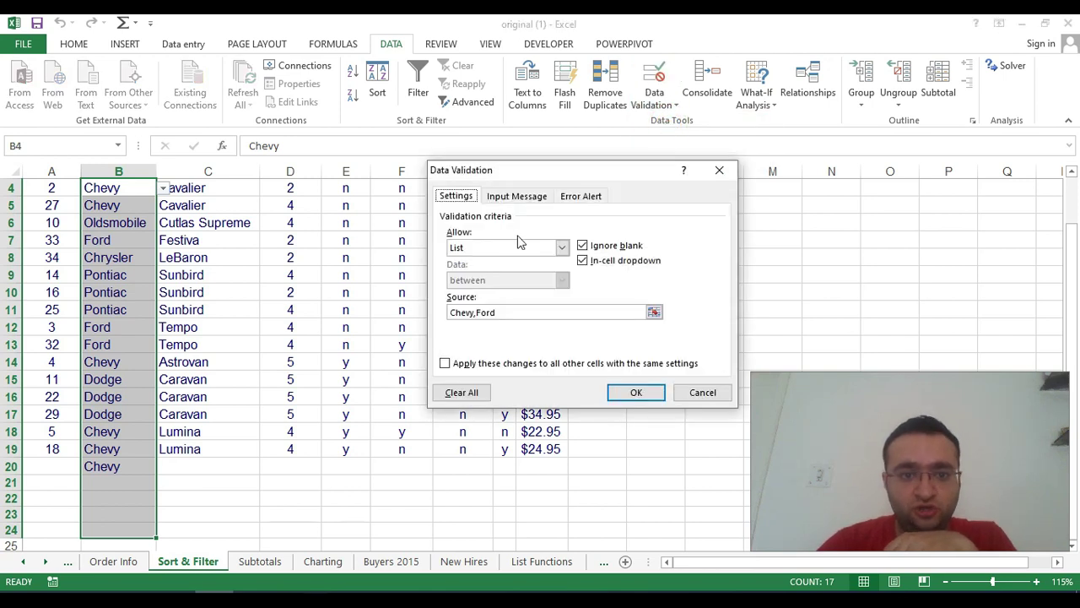
click(587, 196)
click(457, 196)
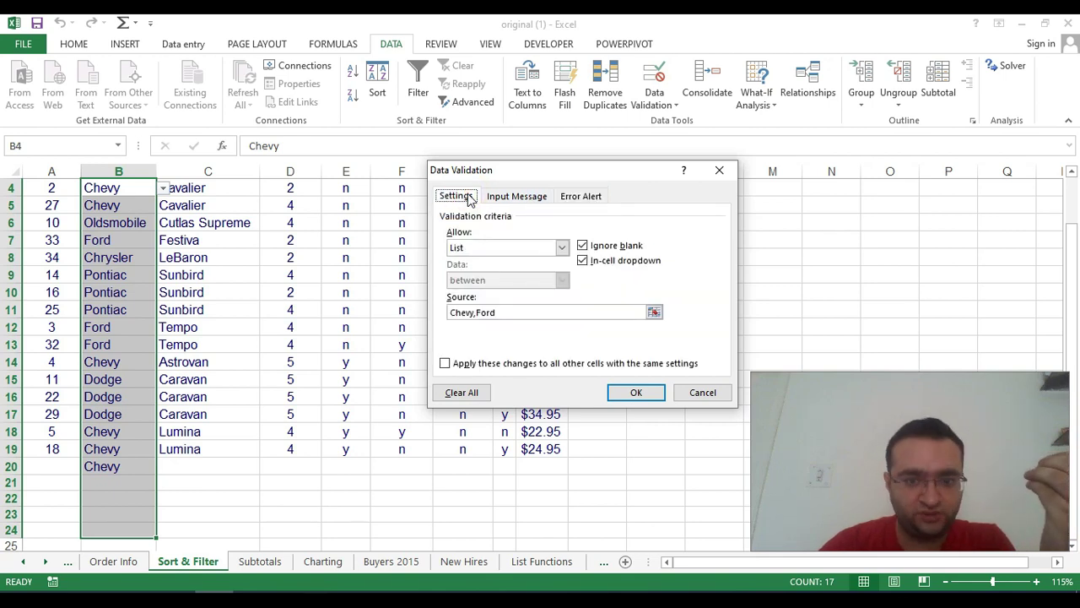
click(718, 170)
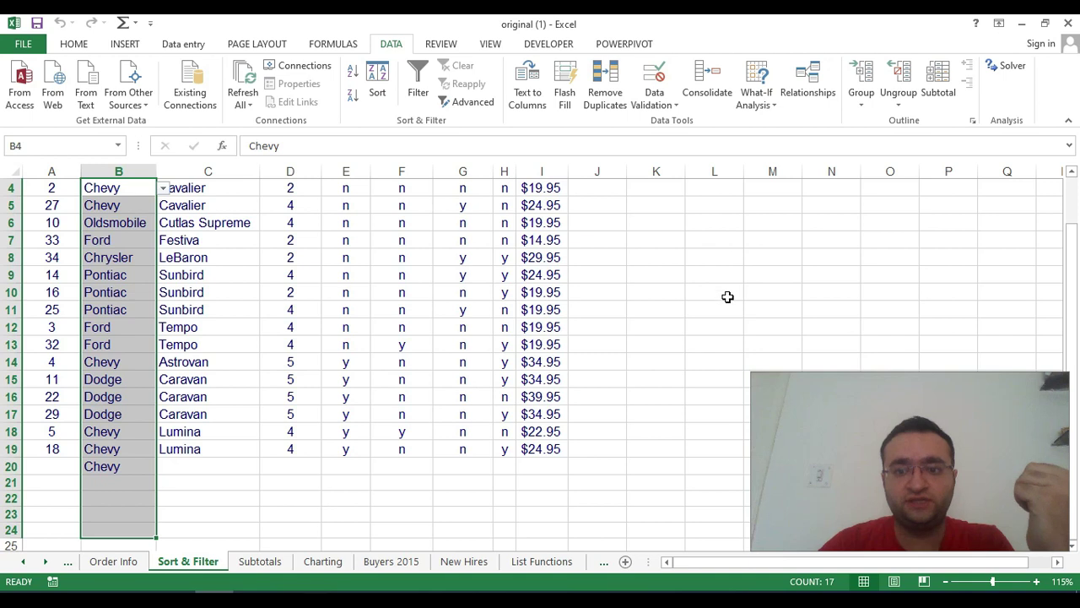
click(708, 253)
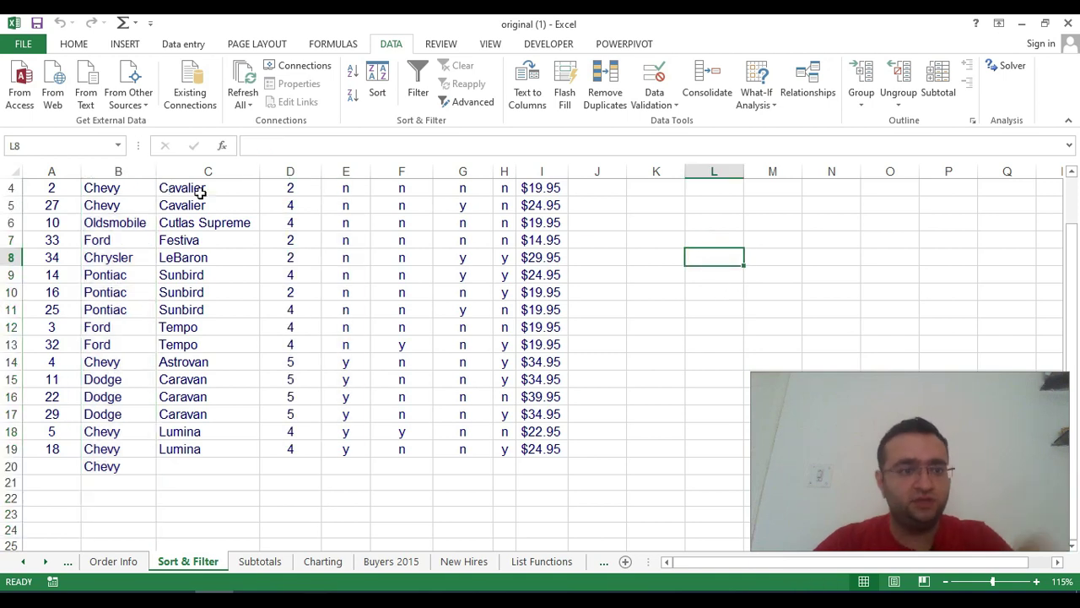
- Copy Chevy, Chrysler and Pontiac from column B into K5:K7
scroll(131, 205, down, 2)
scroll(131, 206, up, 2)
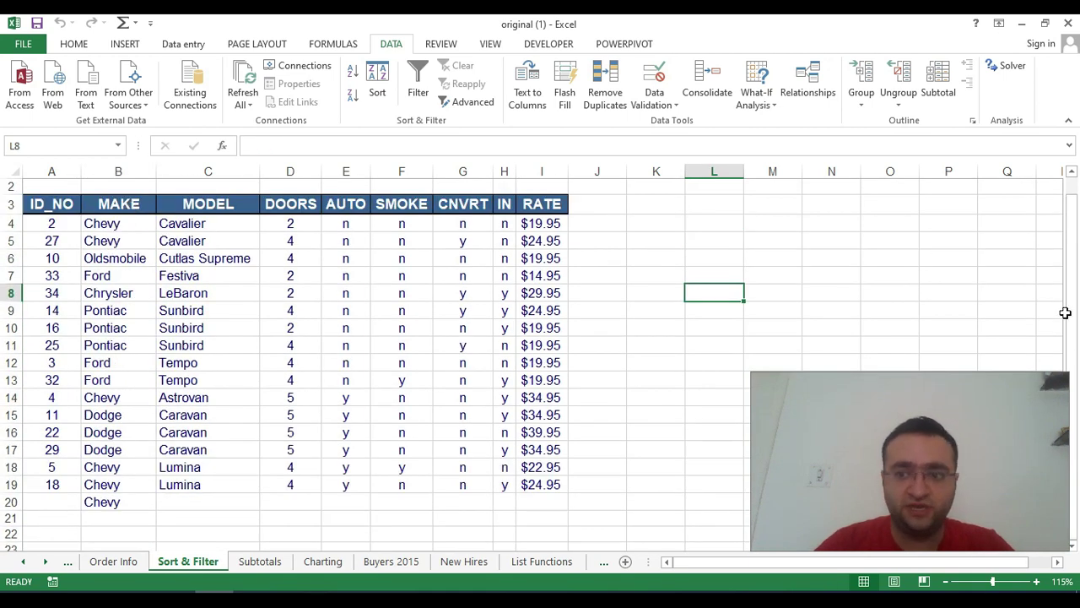
drag(1076, 242, 1075, 225)
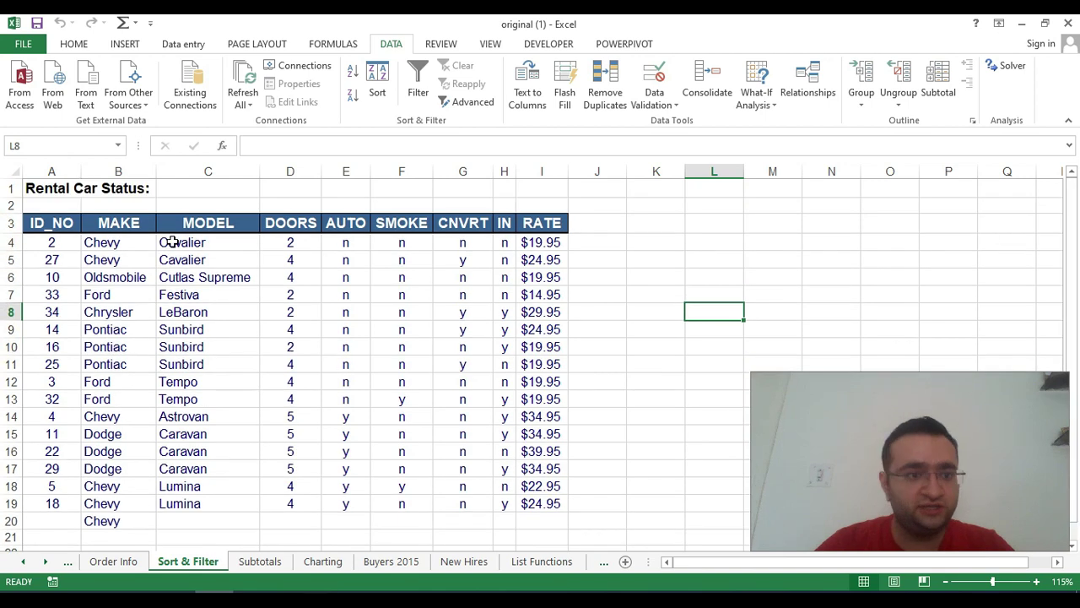
click(94, 246)
key(ctrl+c)
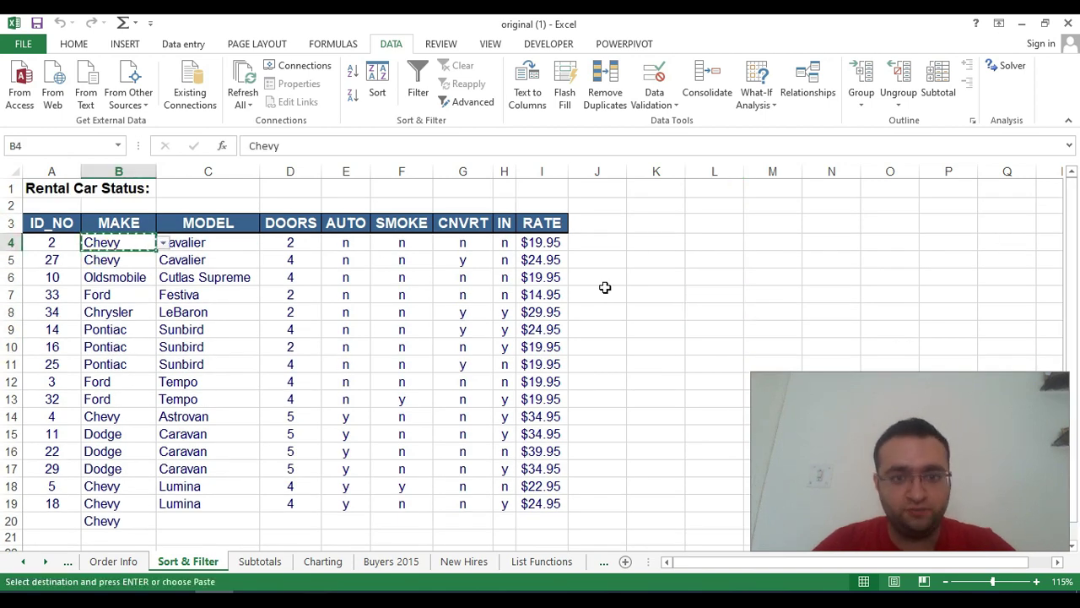
click(655, 256)
key(ctrl+v)
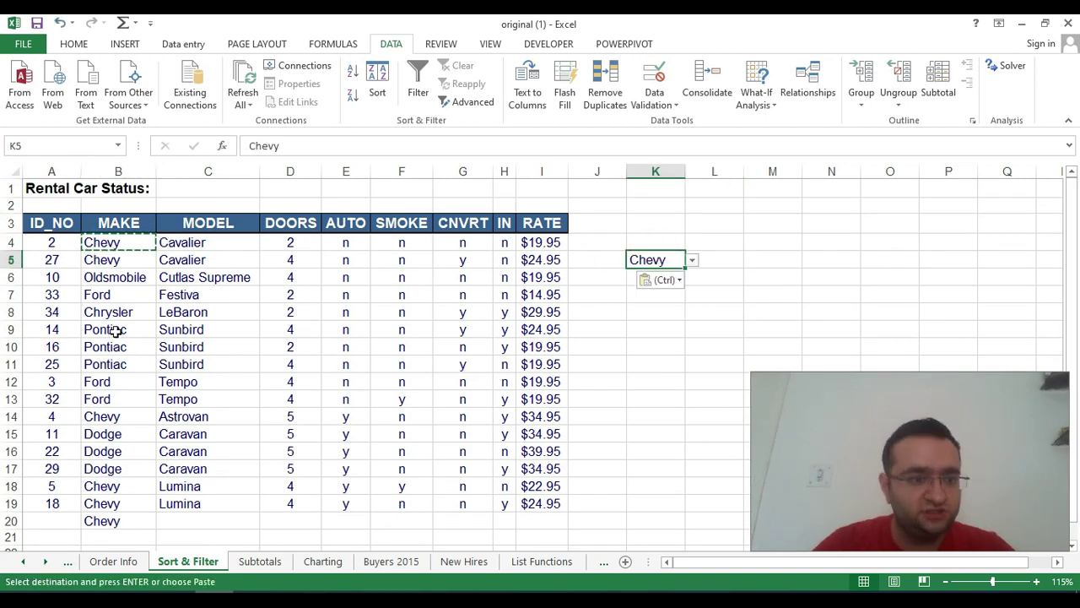
click(119, 312)
key(ctrl+c)
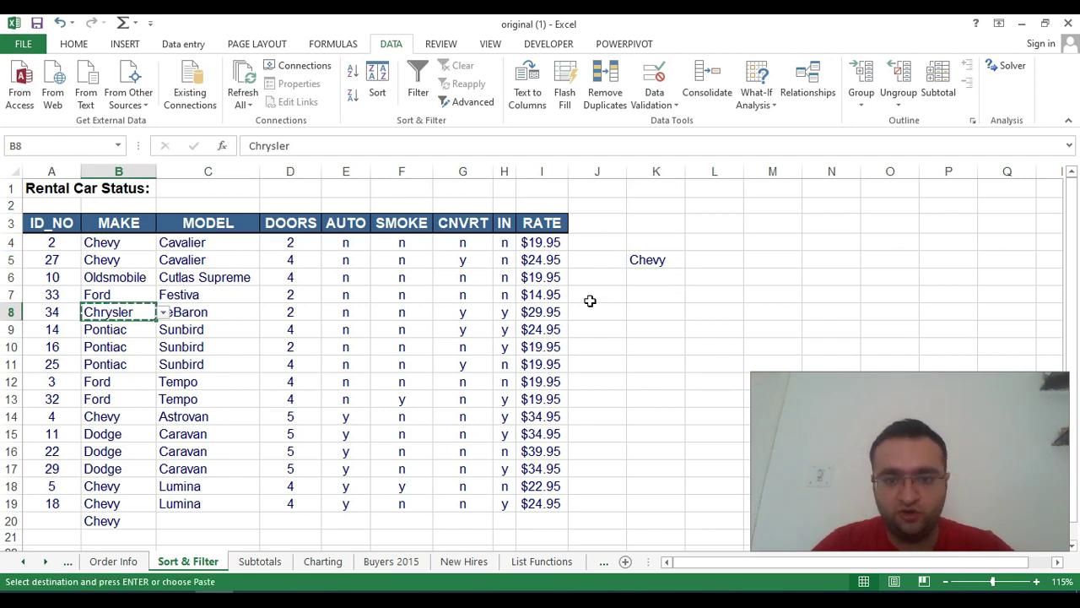
click(642, 277)
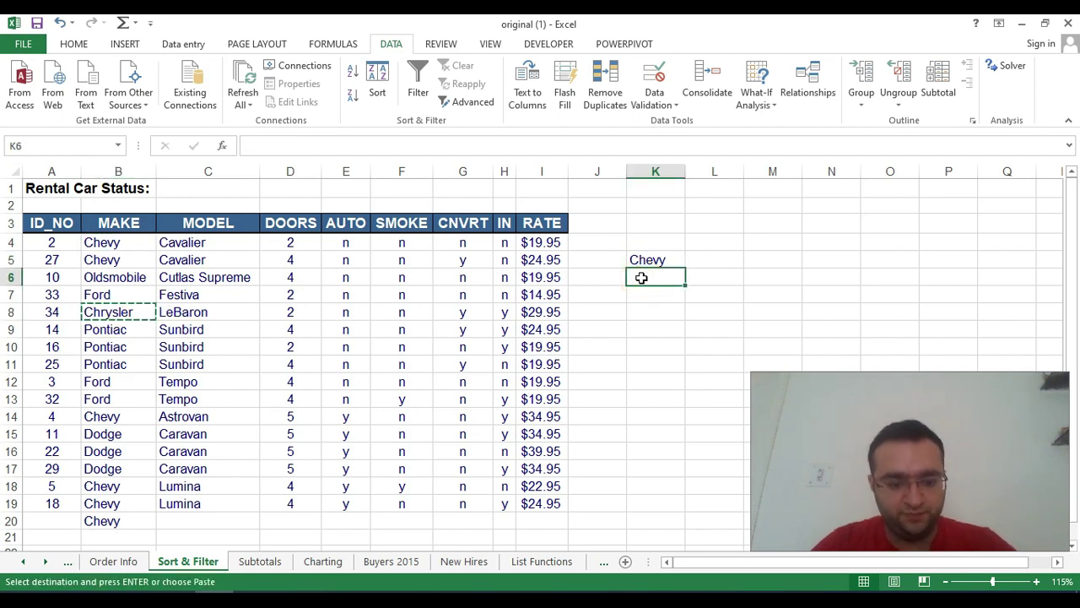
click(95, 364)
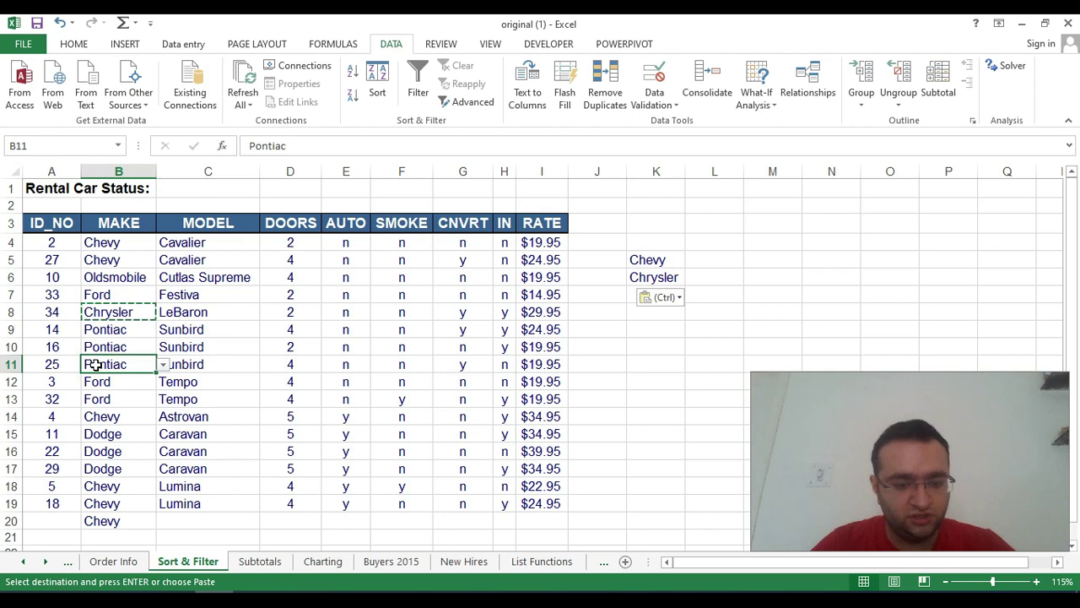
click(639, 294)
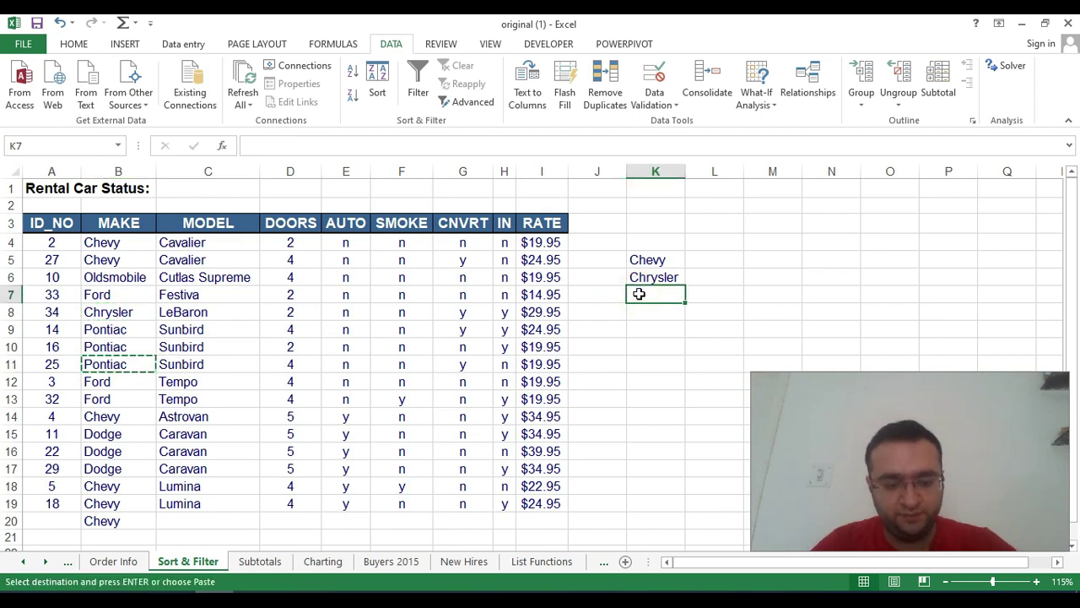
- Name the range K5:K7 'Required' via the Name Box, then select MAKE cells B4:B24
click(717, 263)
drag(650, 260, 655, 292)
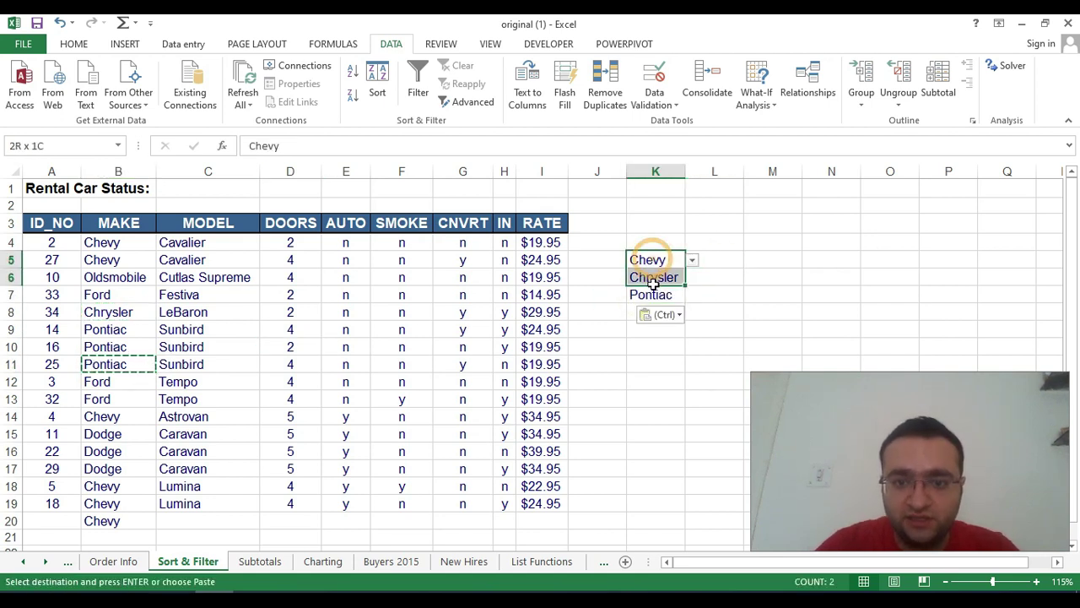
click(59, 145)
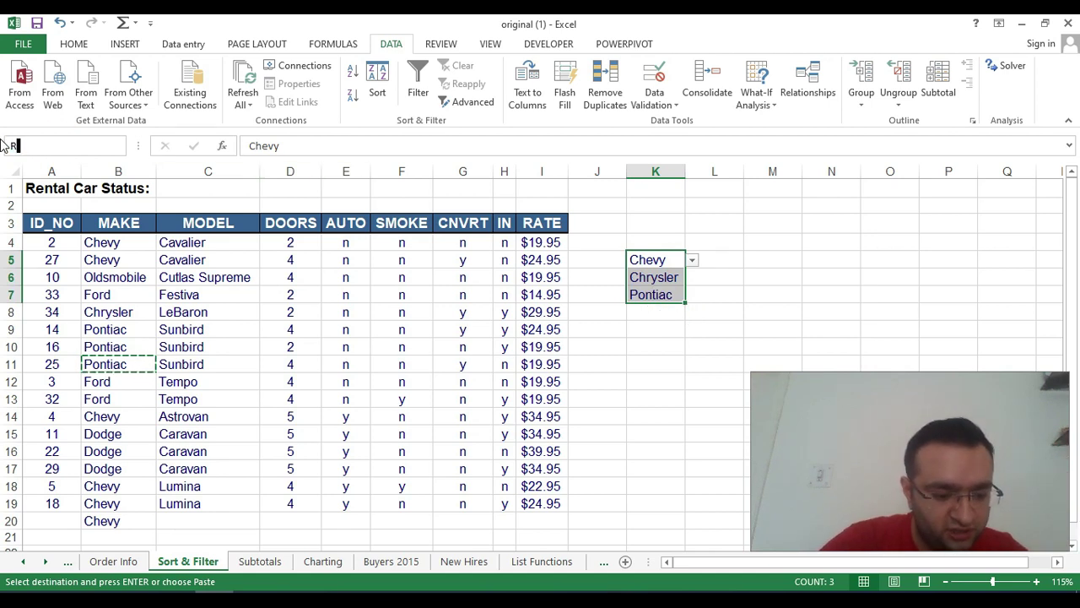
text(Required)
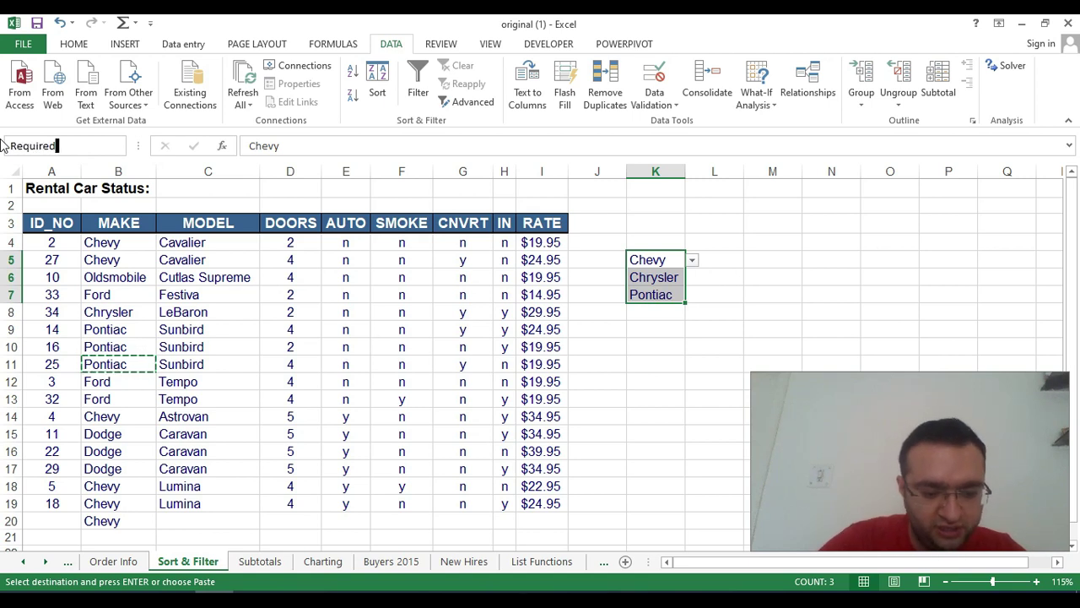
key(Return)
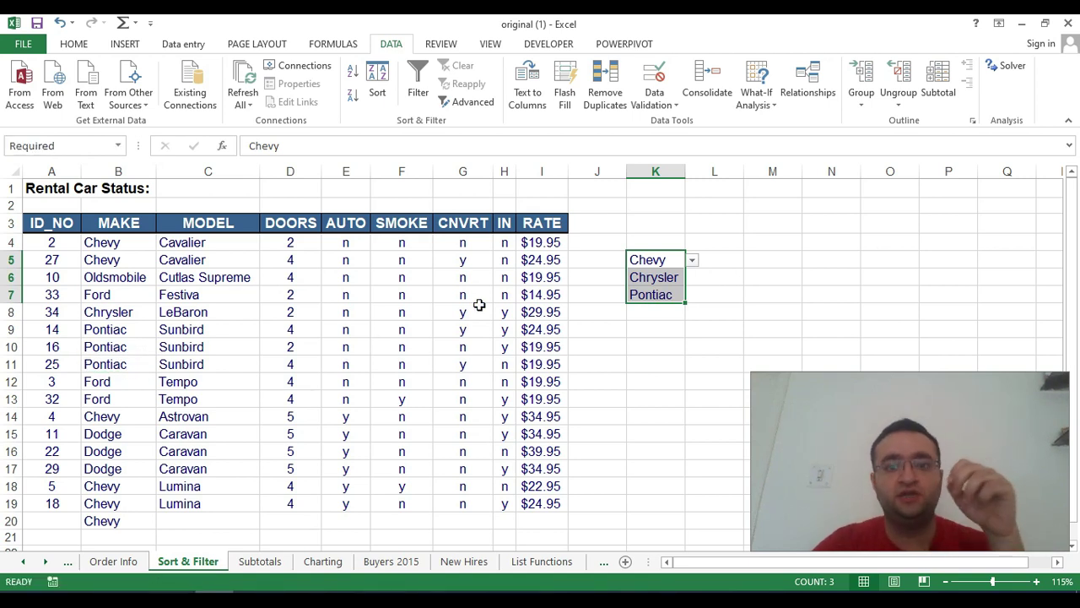
click(767, 242)
drag(646, 260, 664, 295)
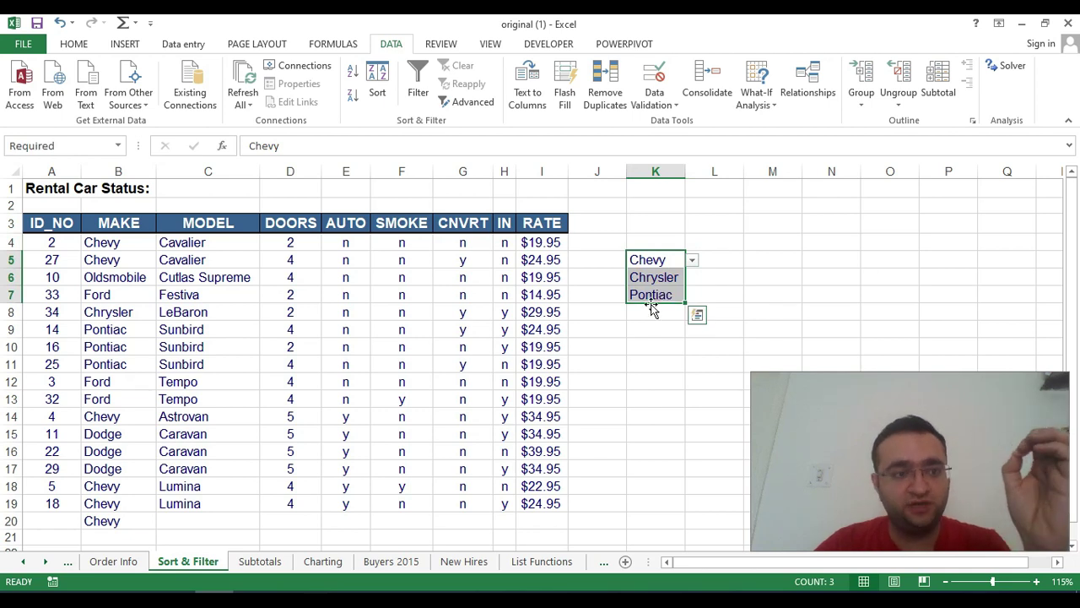
click(759, 263)
drag(660, 259, 664, 292)
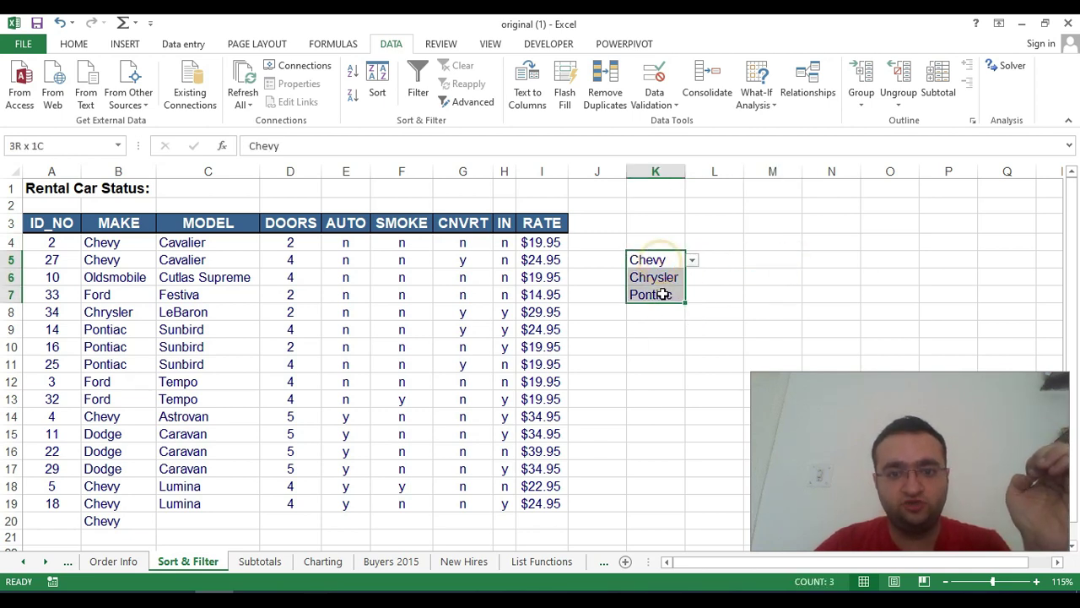
click(798, 276)
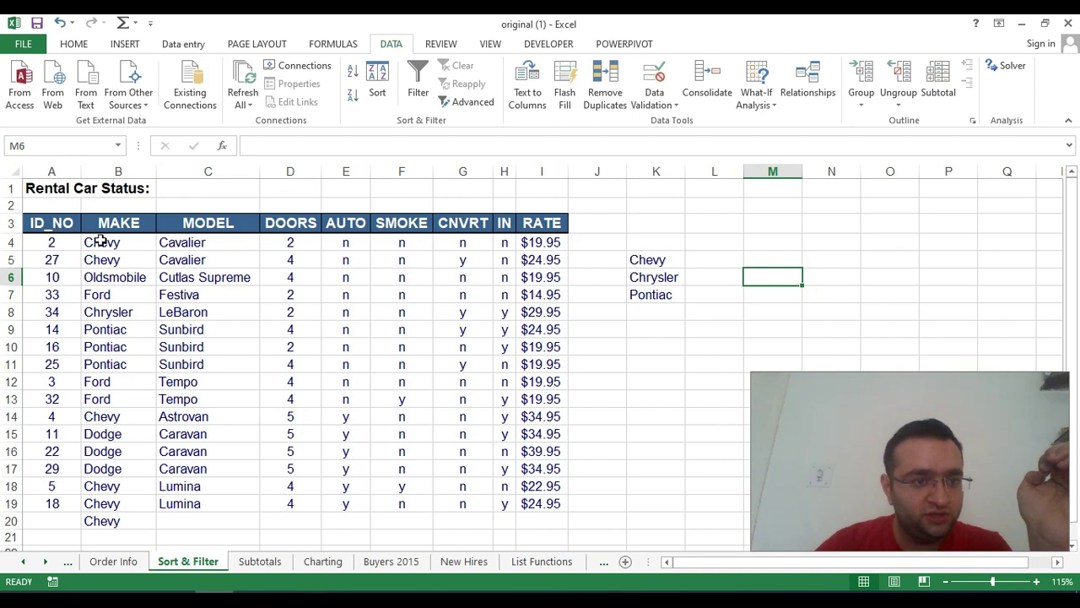
drag(100, 243, 116, 507)
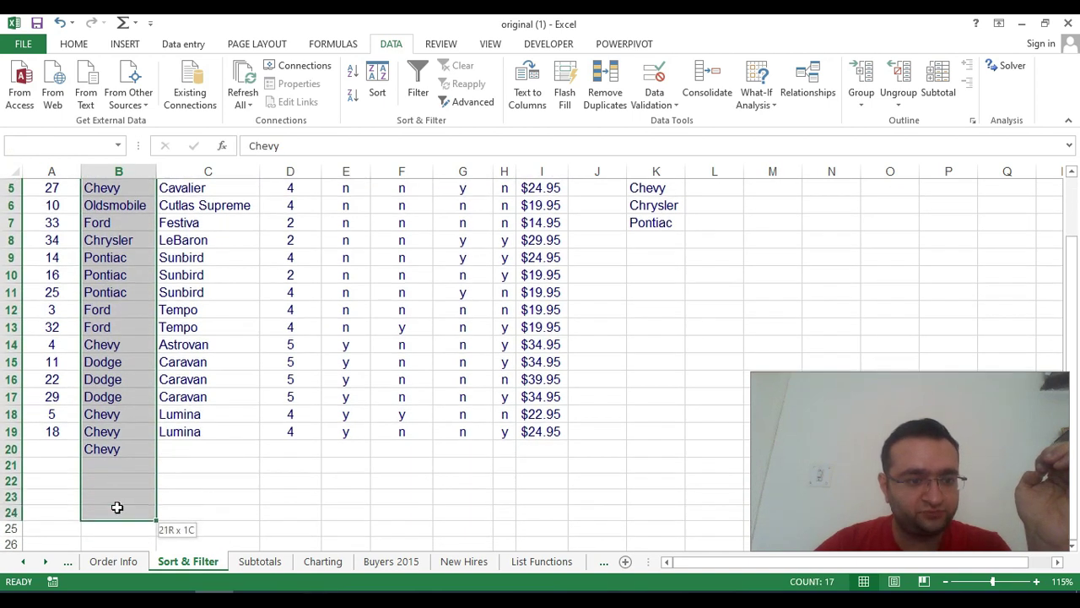
- Open Data Validation for the MAKE cells B4:B25
drag(117, 508, 117, 531)
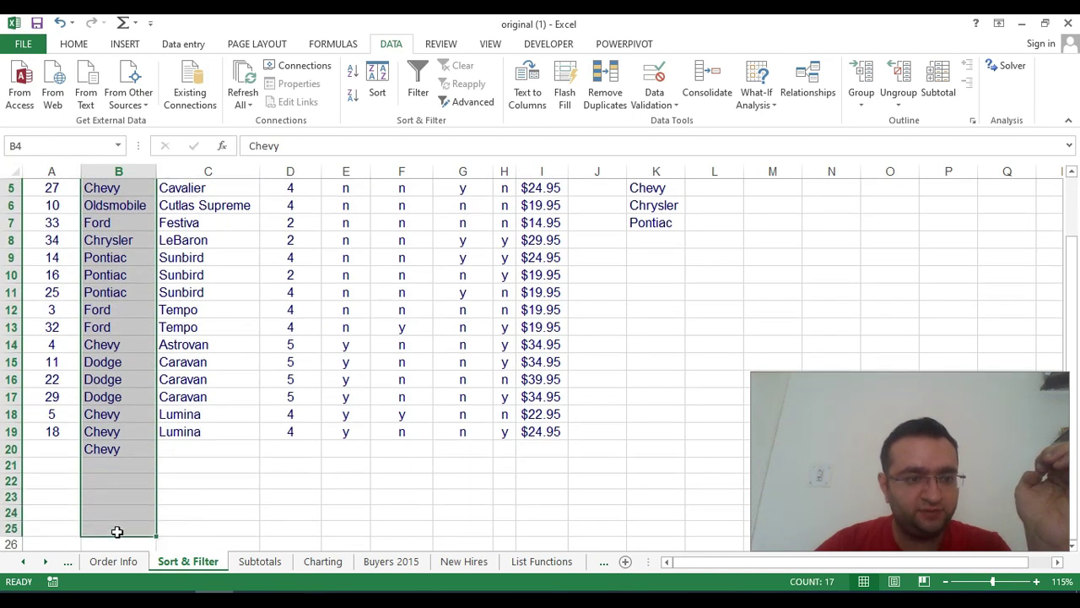
click(663, 101)
click(675, 122)
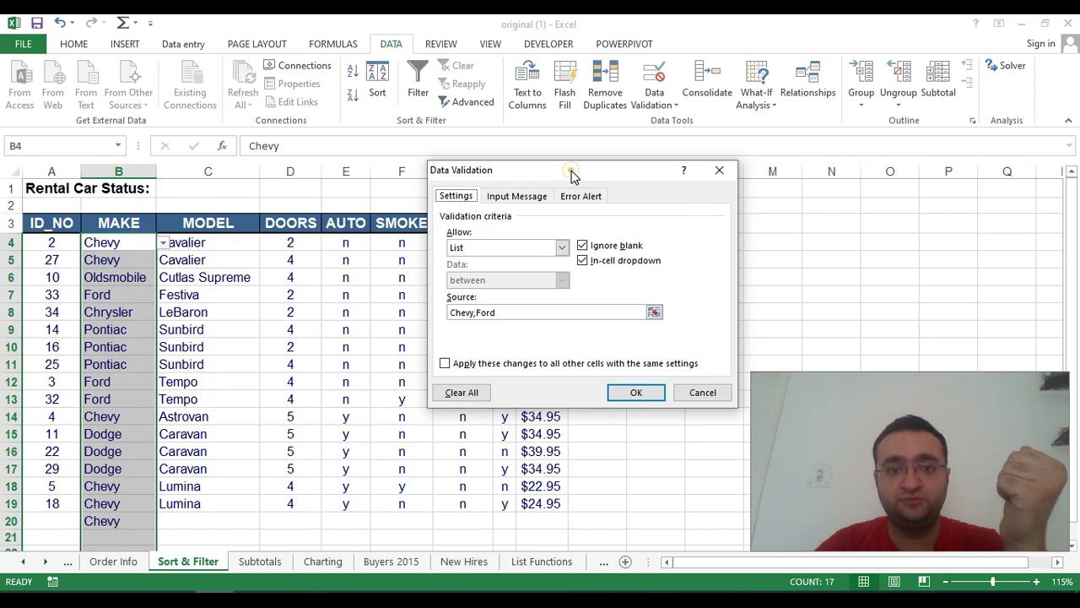
drag(571, 175, 485, 163)
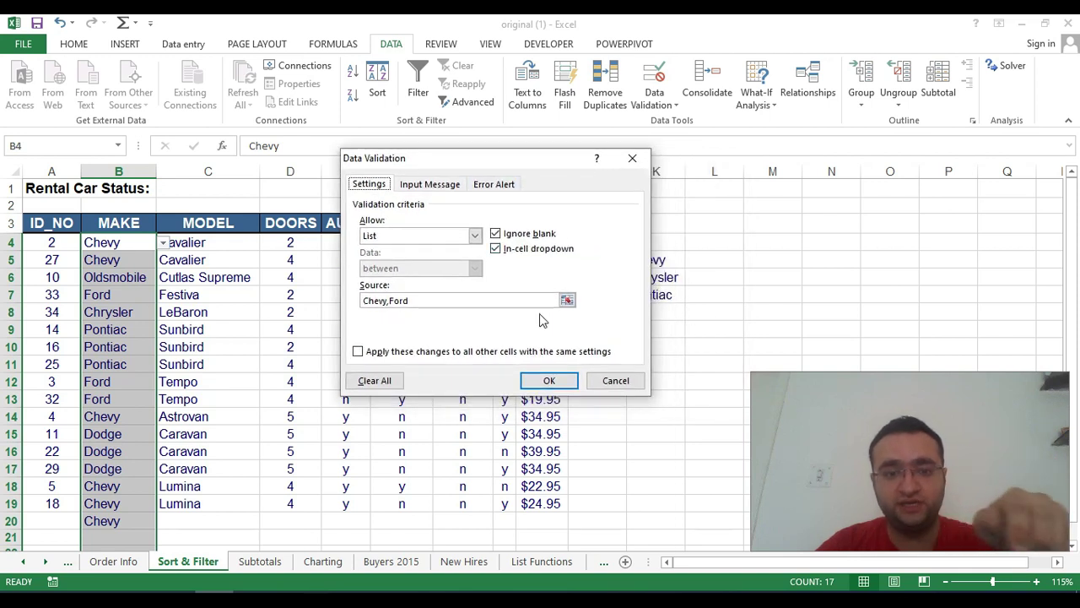
- Keep Allow: List, set the Source to =Required (K5:K7), and apply the rule
click(475, 237)
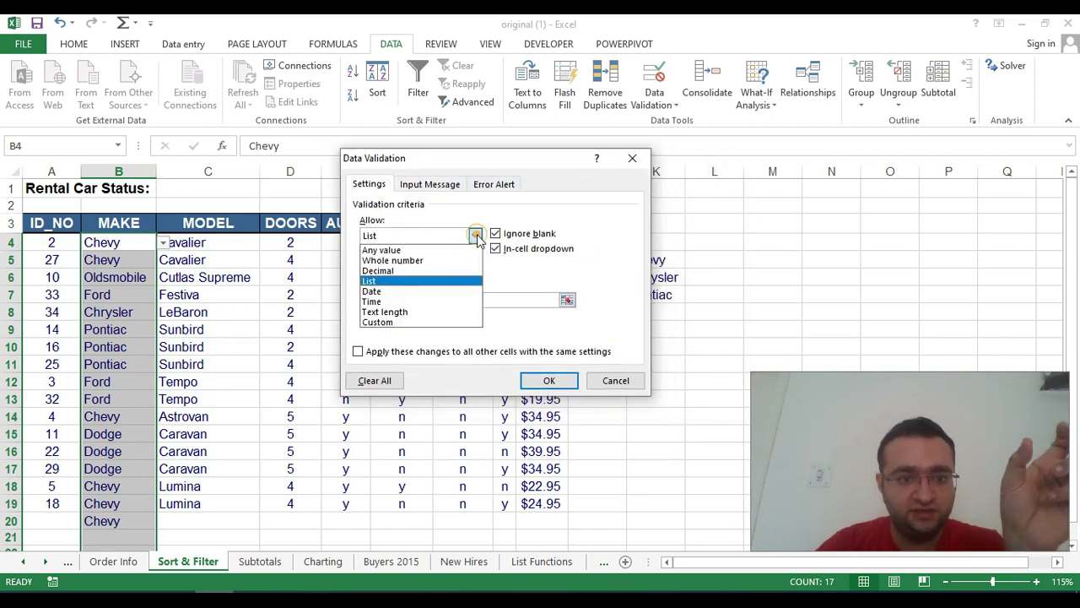
click(422, 278)
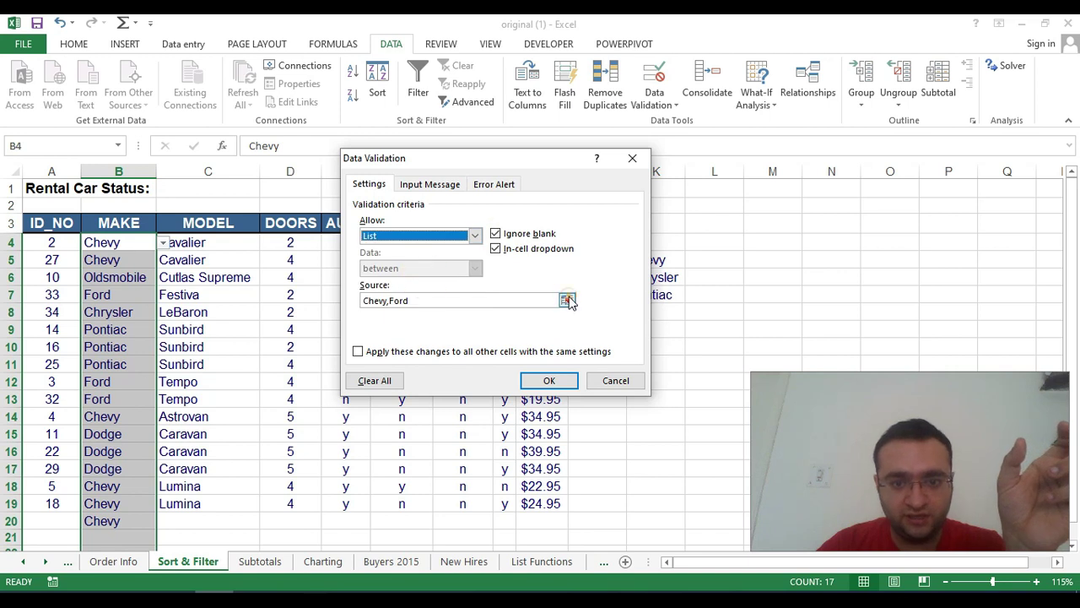
click(566, 300)
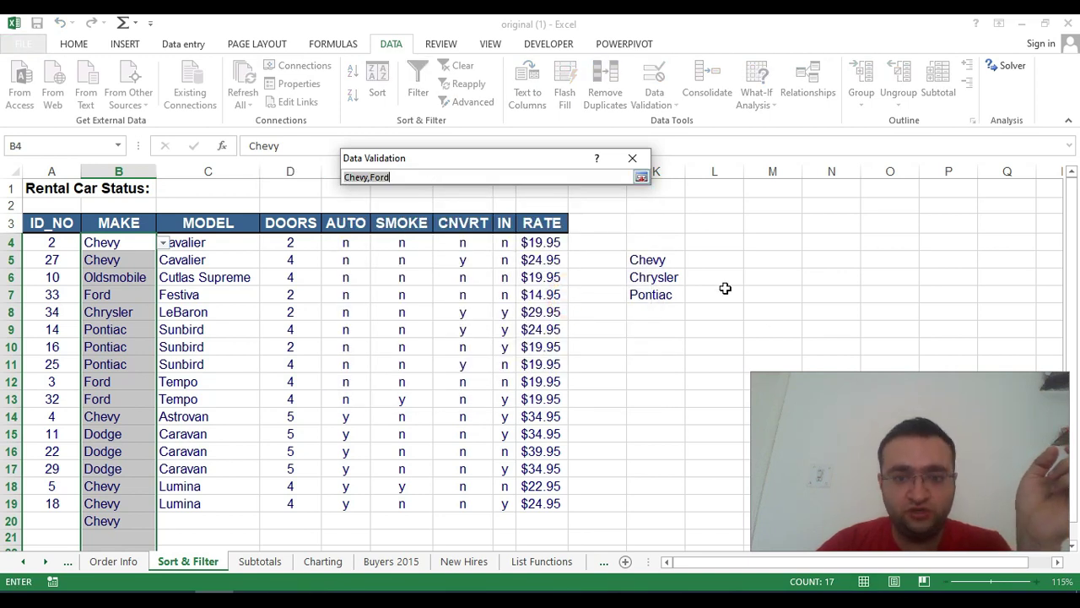
drag(660, 258, 672, 294)
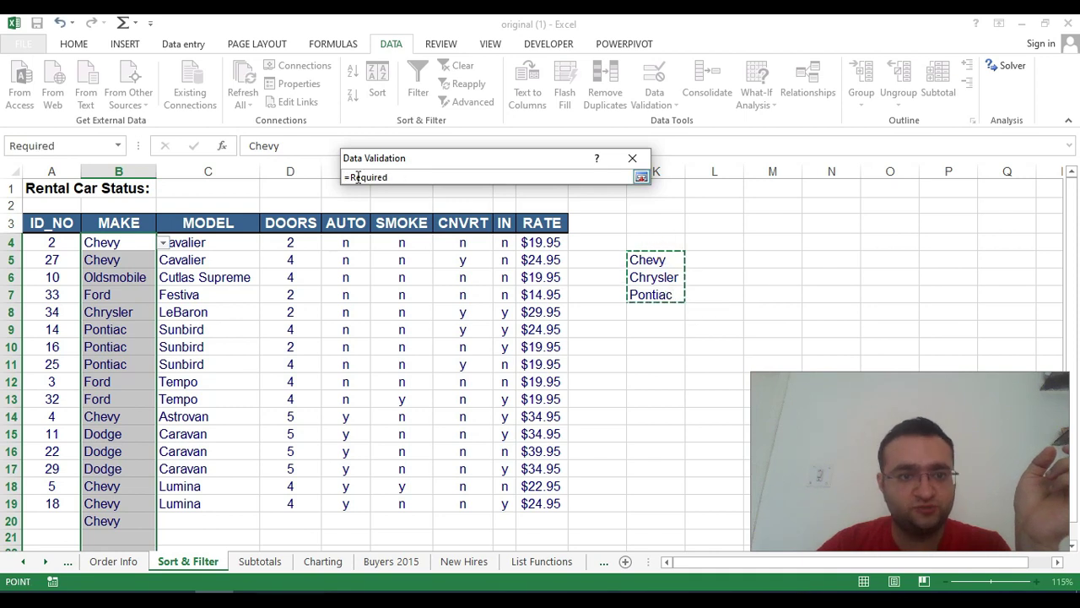
key(Return)
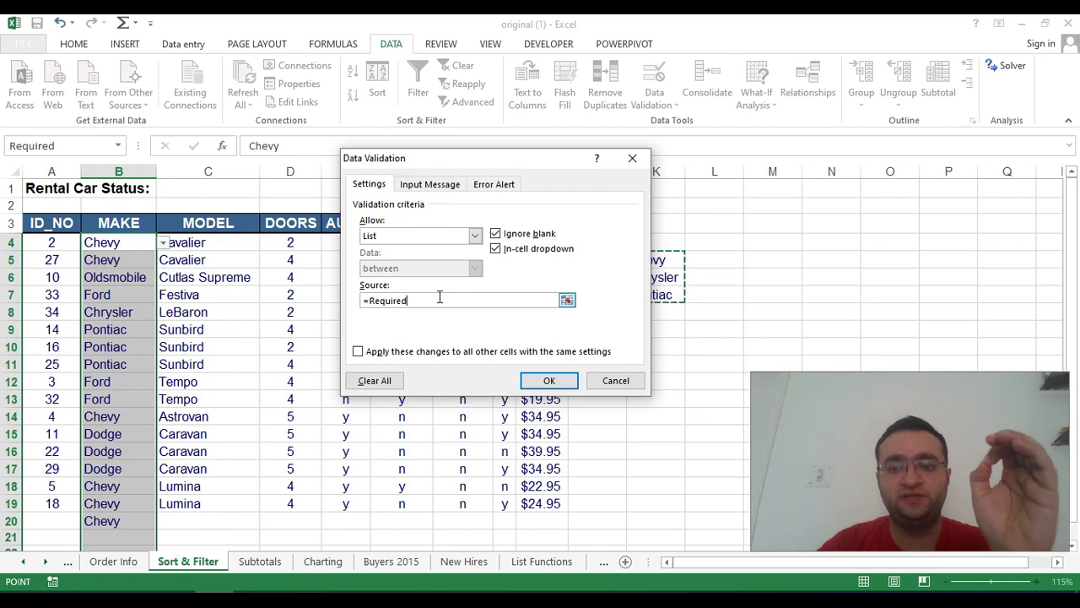
click(554, 381)
scroll(554, 380, down, 1)
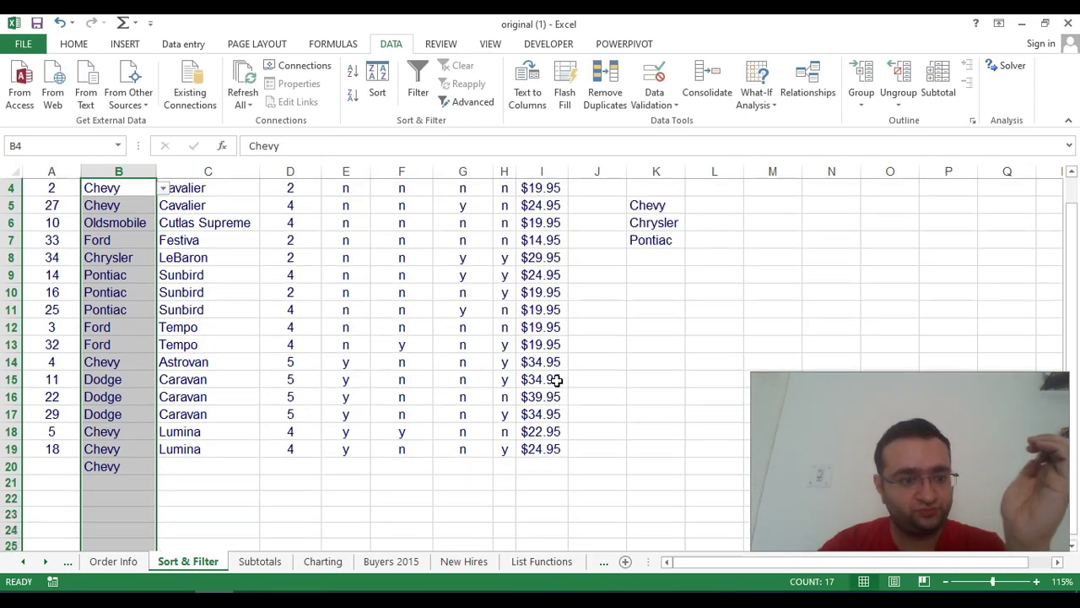
click(311, 484)
click(129, 469)
click(163, 465)
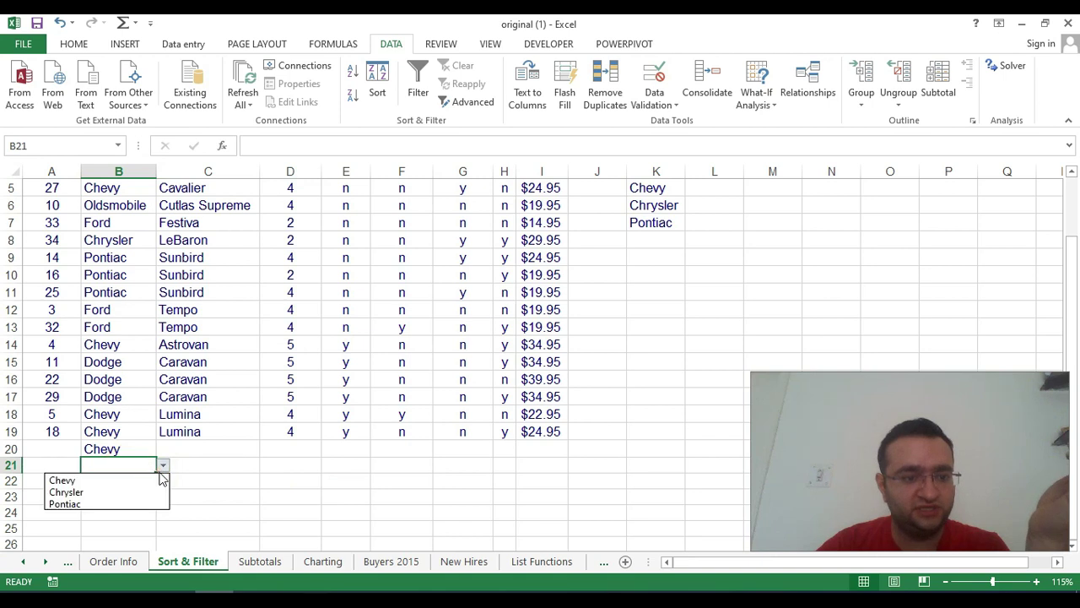
click(227, 470)
click(148, 483)
click(162, 481)
click(203, 487)
scroll(456, 334, up, 2)
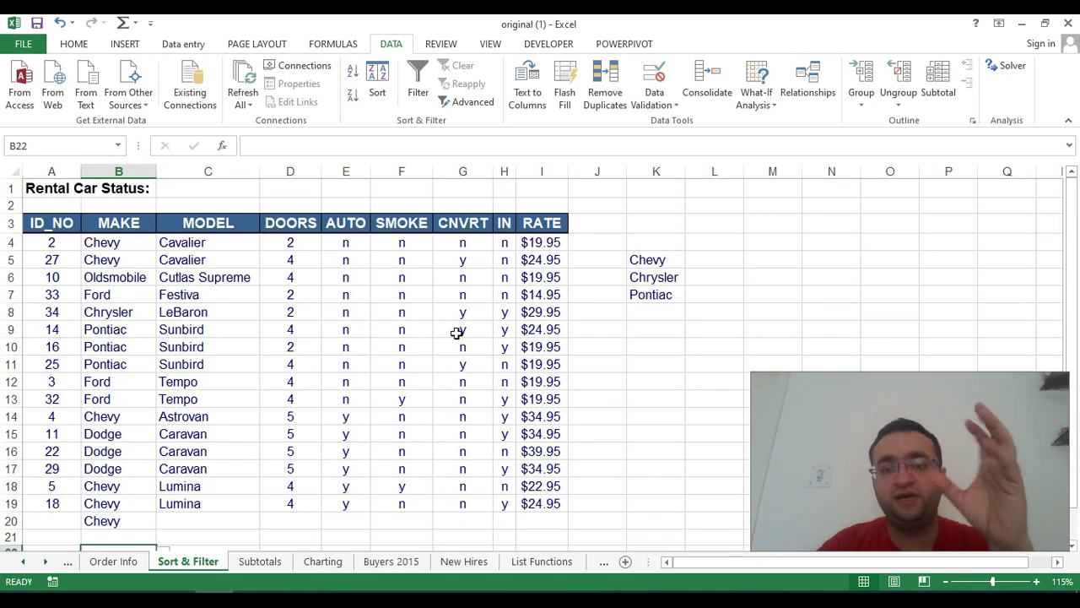